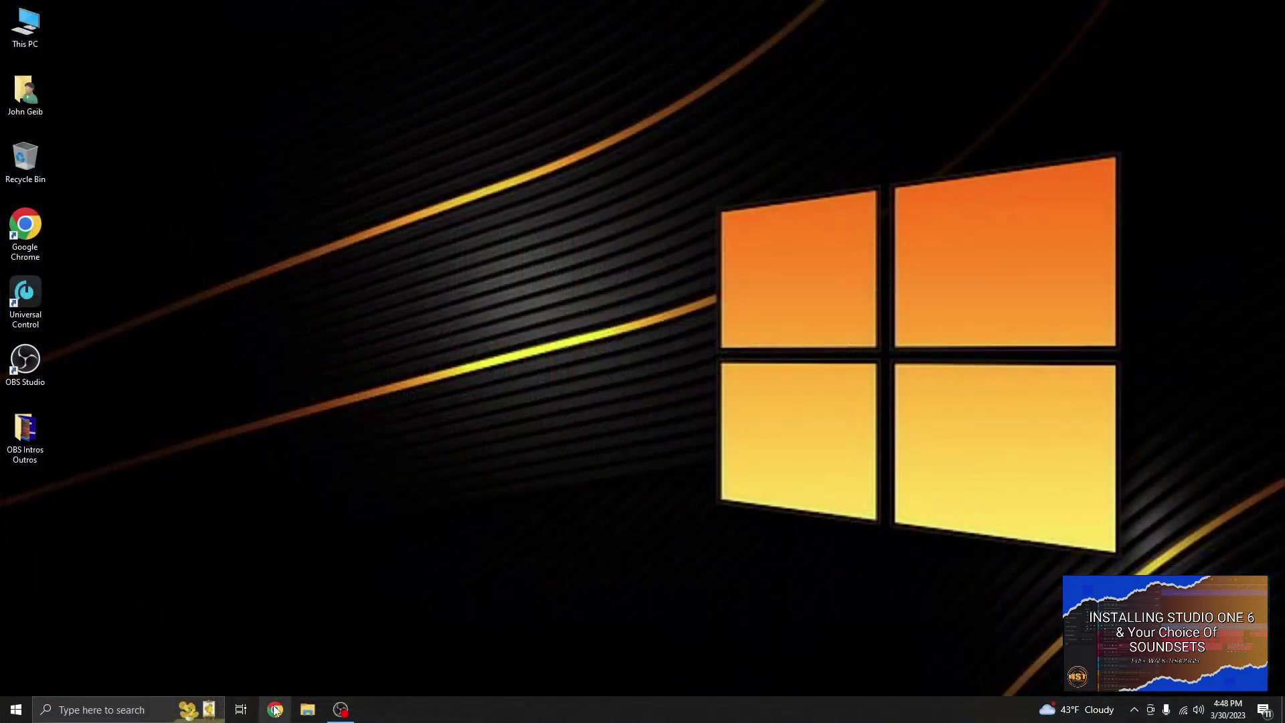
Open Chrome, go to the PreSonus website and log in to my.presonus.com.
{"action": "left_click", "coordinate": [276, 710]}
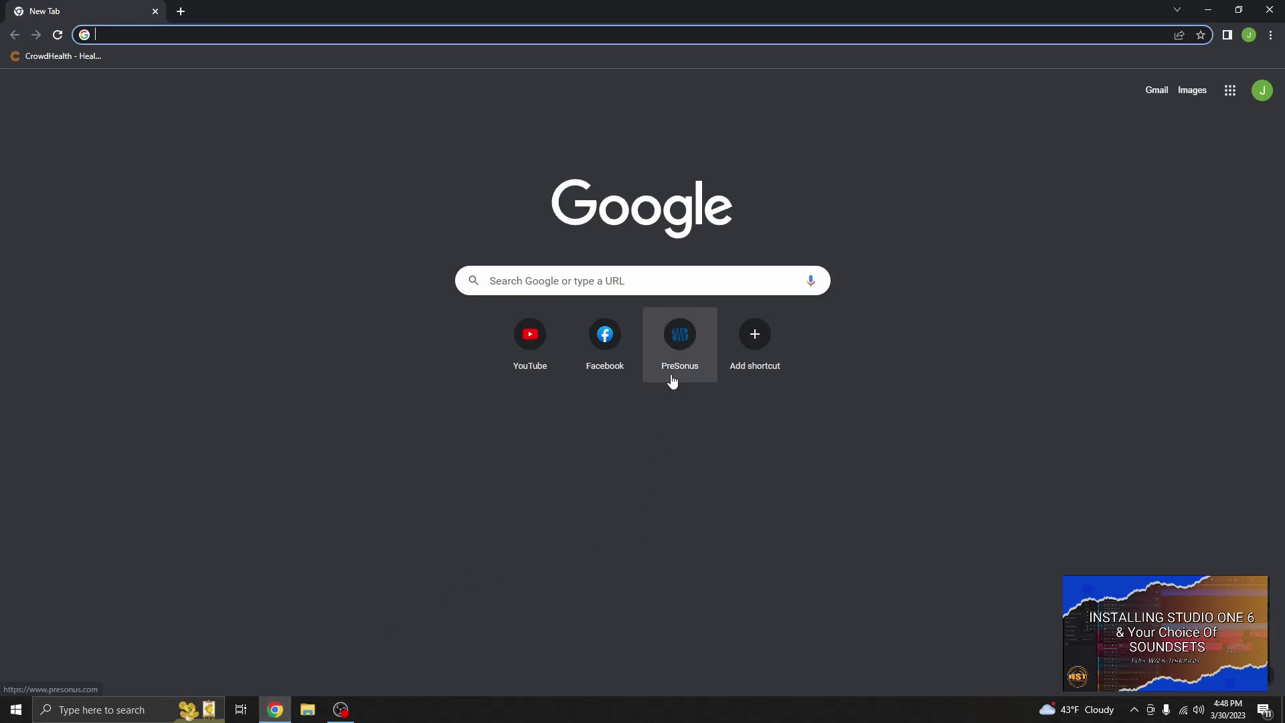
{"action": "left_click", "coordinate": [680, 338]}
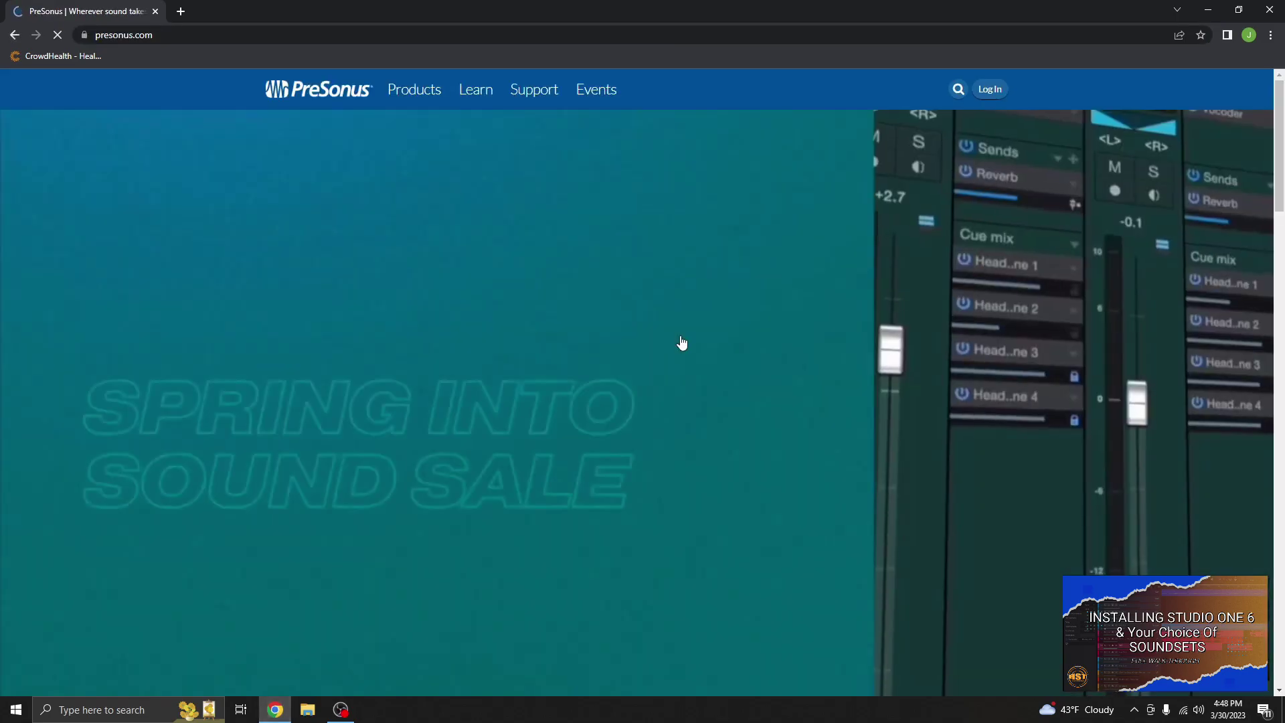
{"action": "left_click", "coordinate": [990, 92]}
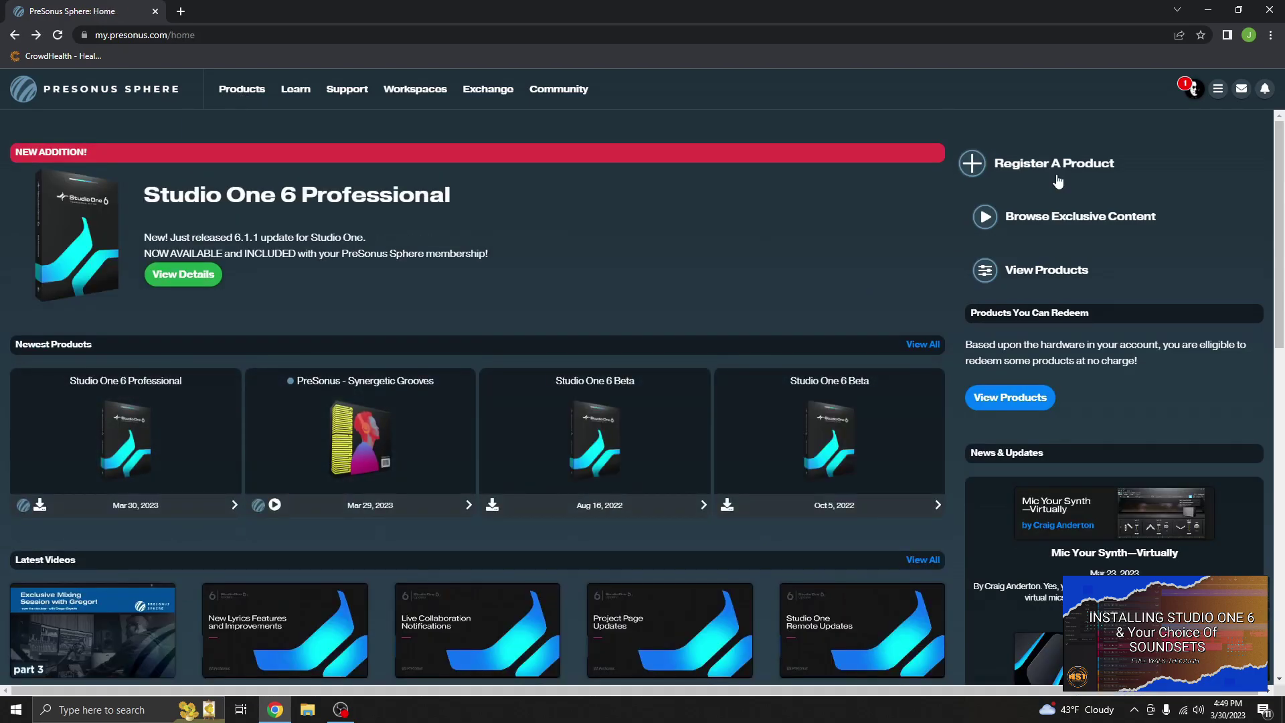
{"action": "left_click", "coordinate": [1028, 169]}
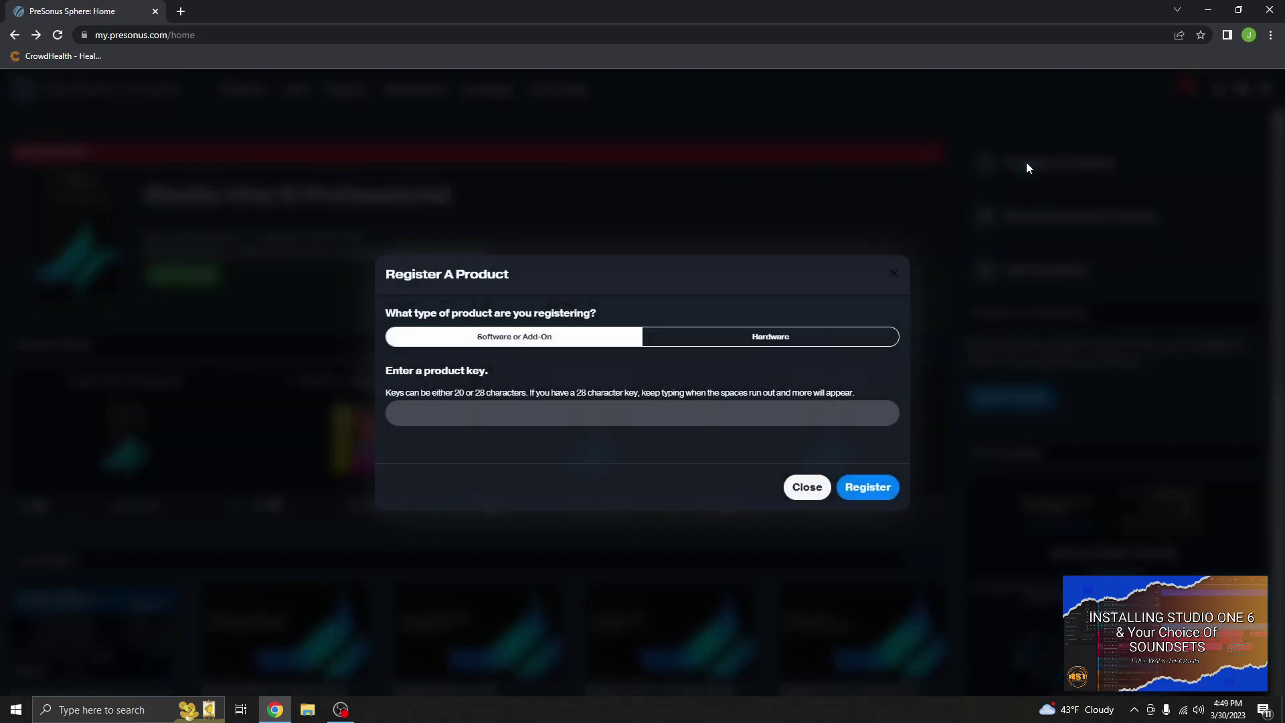
{"action": "left_click", "coordinate": [452, 412]}
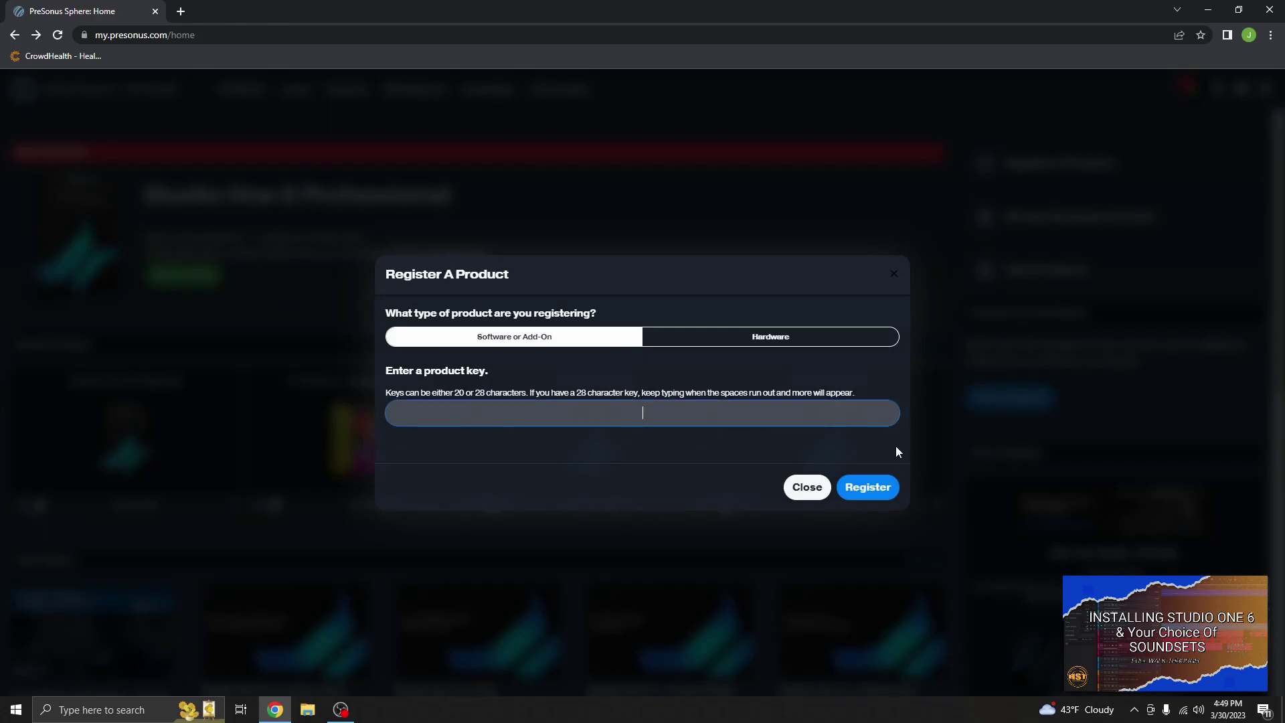
{"action": "left_click", "coordinate": [805, 489]}
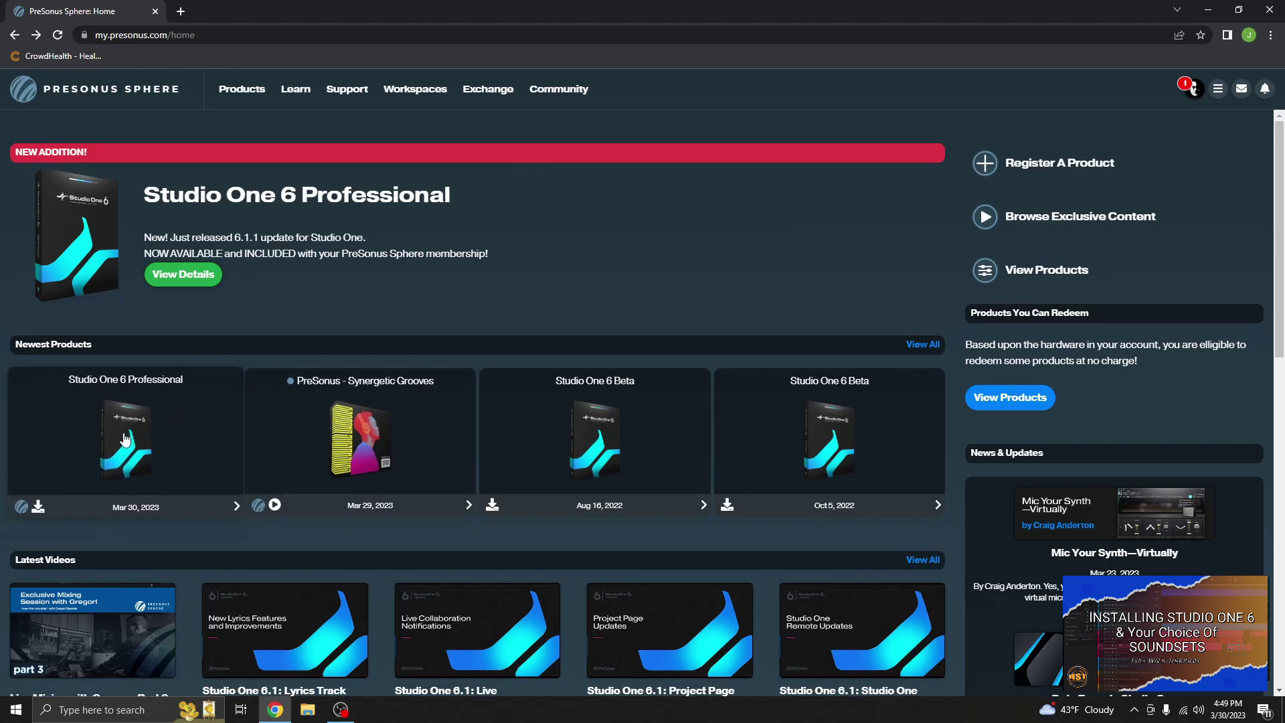
Download the Studio One 6 Professional Windows installer (v6.1.1) and run it.
{"action": "left_click", "coordinate": [38, 507]}
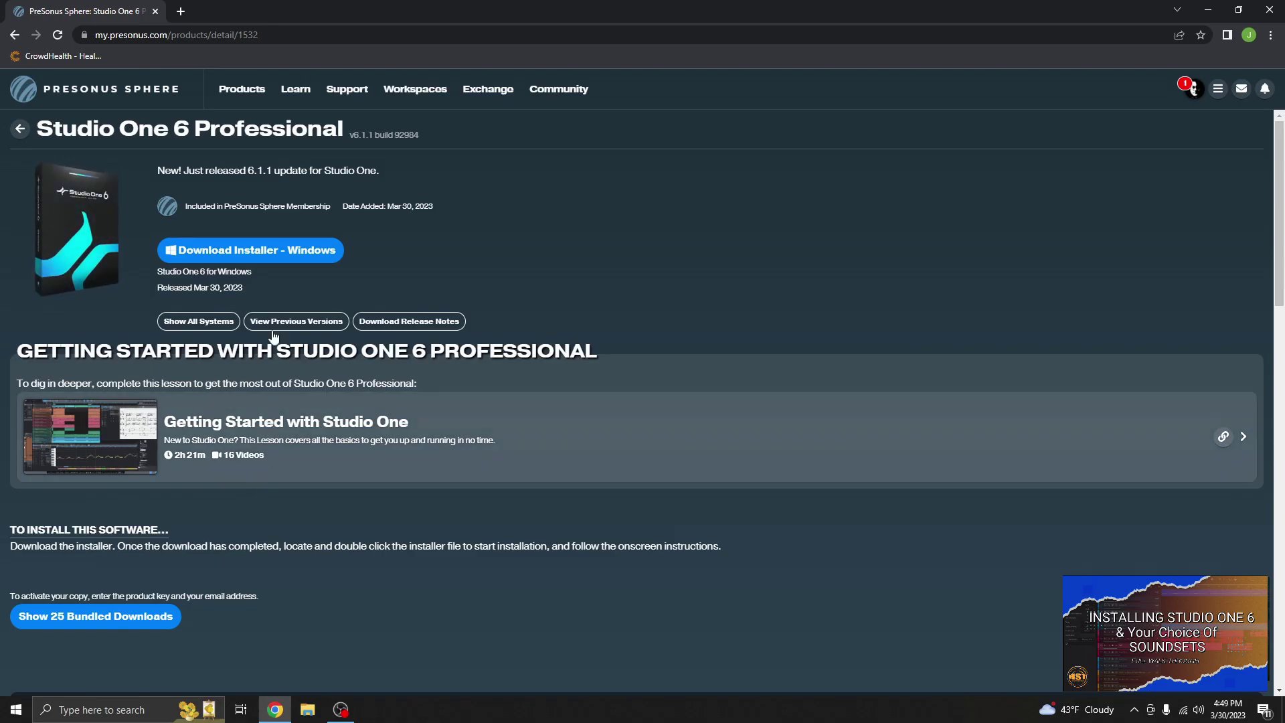
{"action": "left_click", "coordinate": [237, 251]}
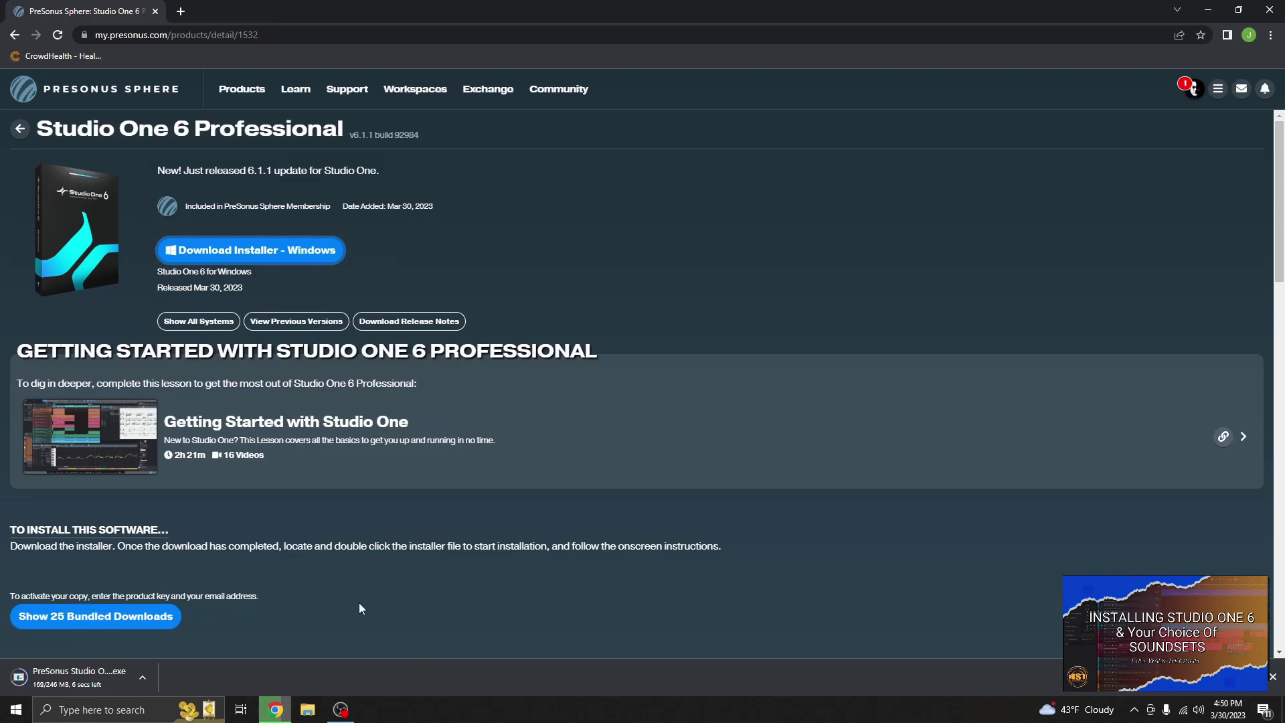
{"action": "left_click", "coordinate": [69, 680]}
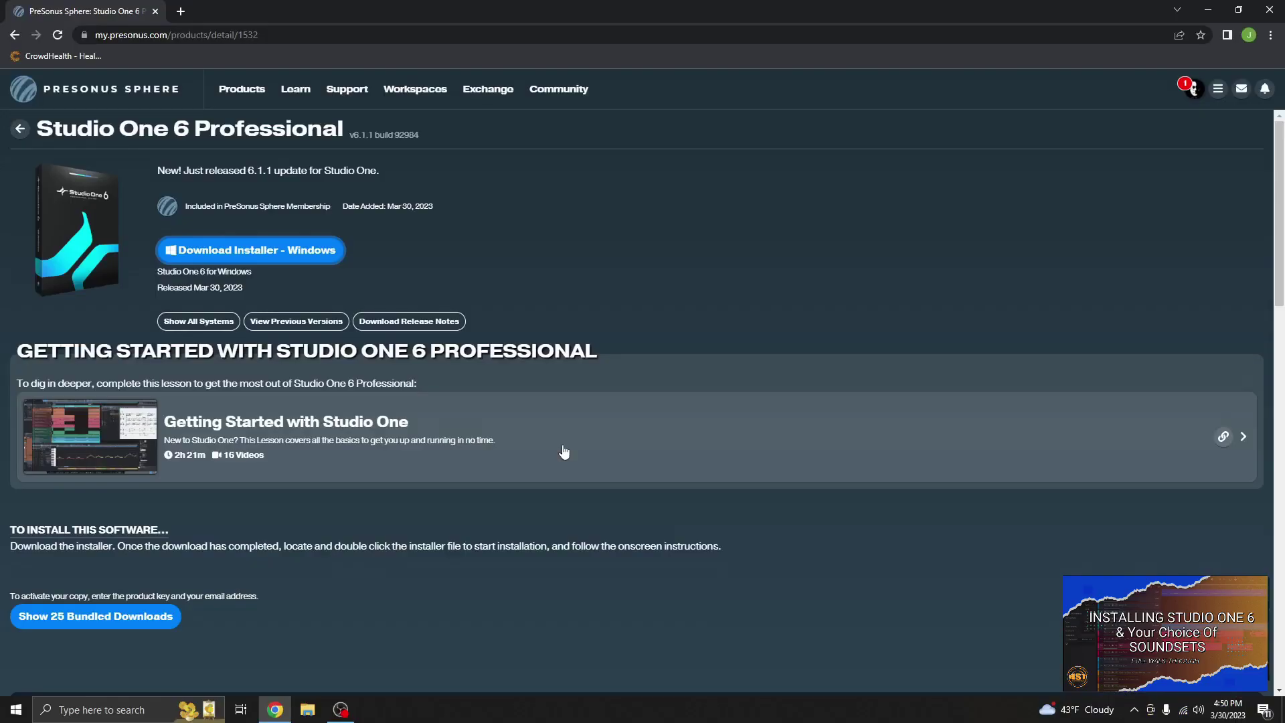
Install Studio One 6 in English into the default Program Files folder, accepting the licence.
{"action": "key", "text": "Return"}
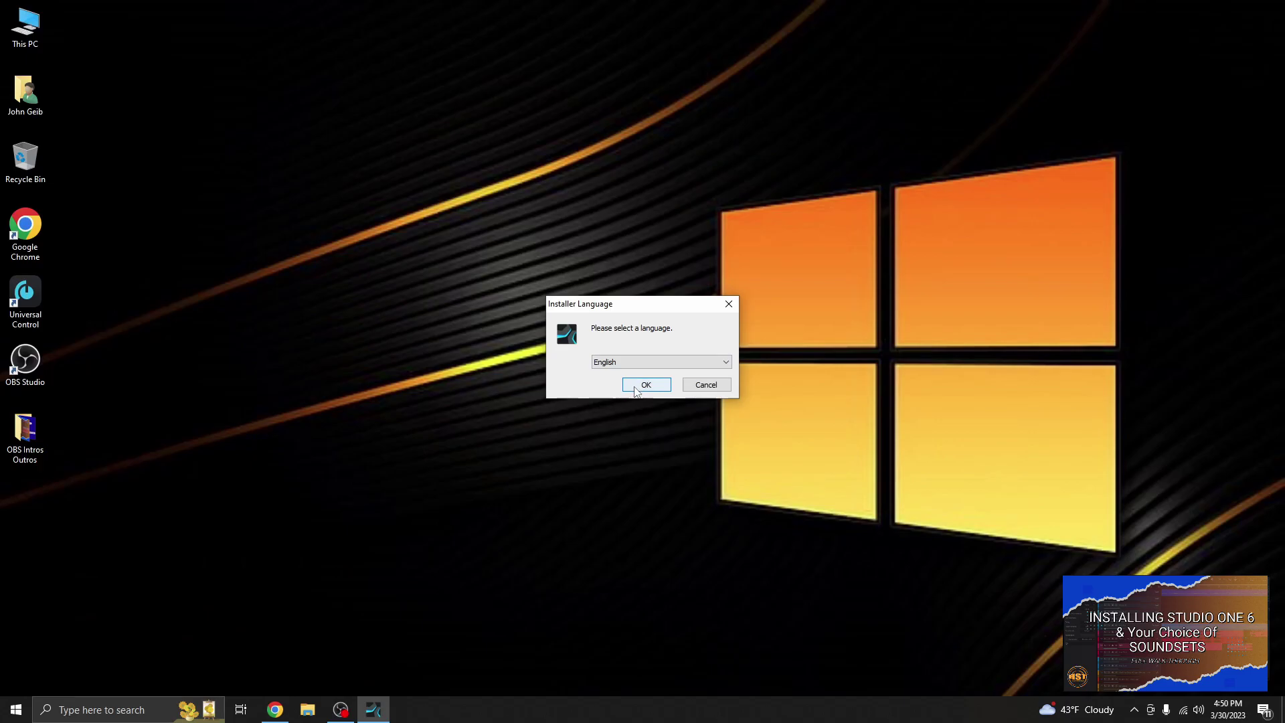
{"action": "left_click", "coordinate": [645, 385]}
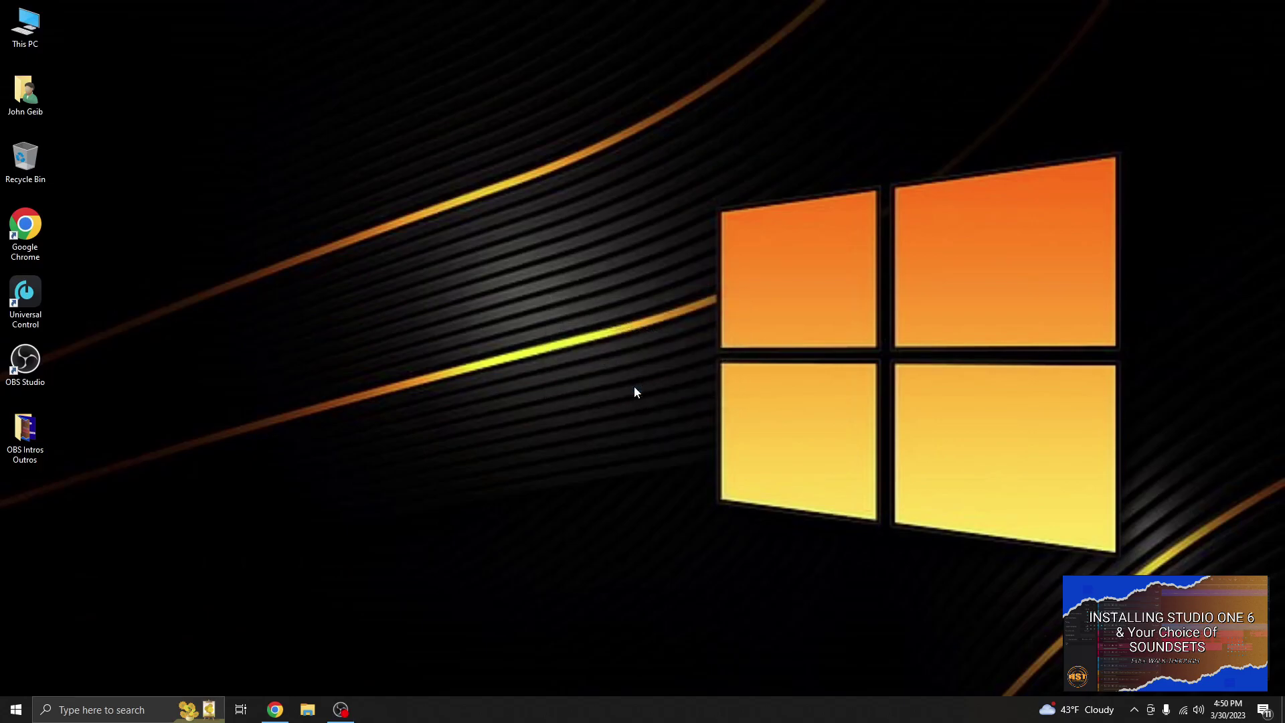
{"action": "left_click", "coordinate": [722, 439]}
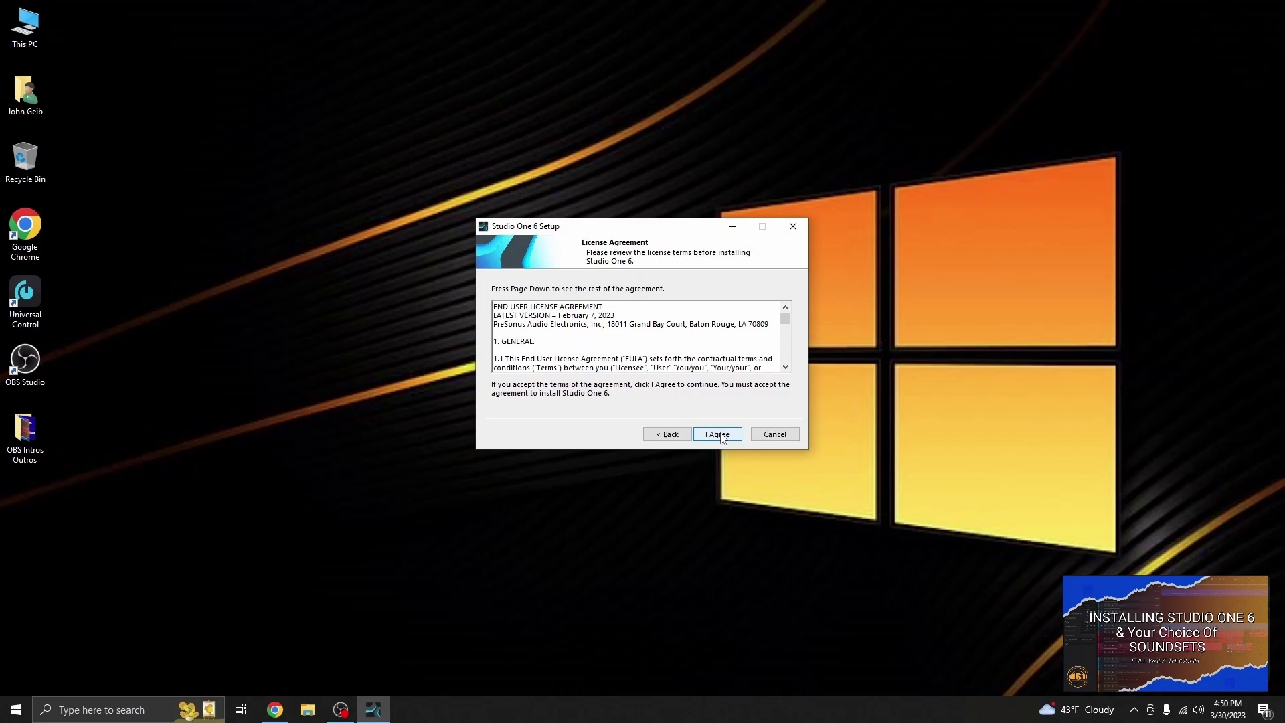
{"action": "left_click", "coordinate": [721, 437]}
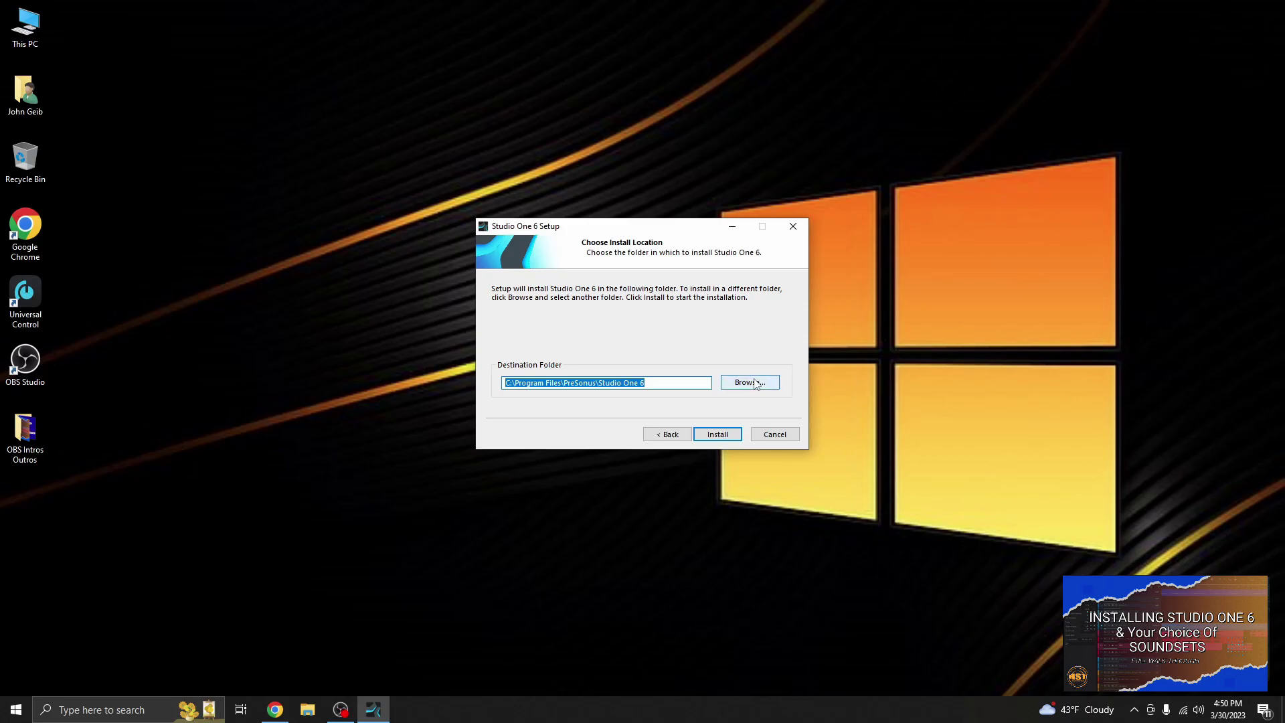
{"action": "left_click", "coordinate": [719, 433]}
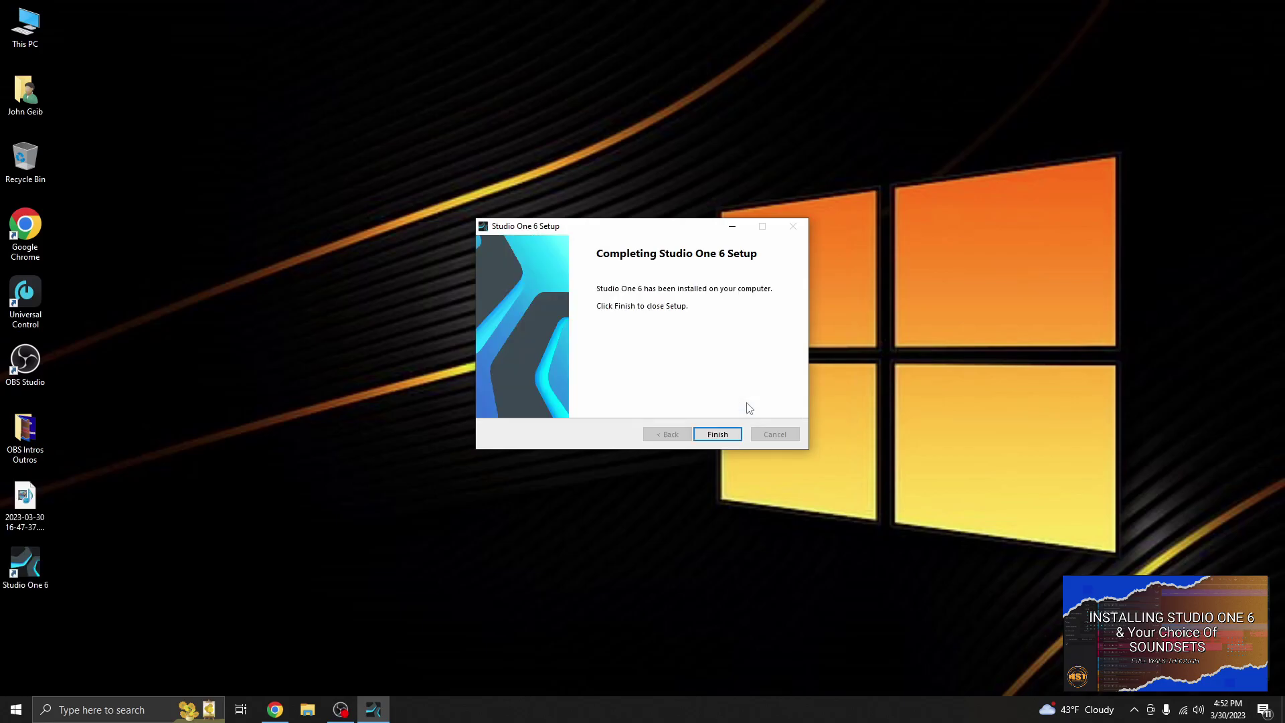
{"action": "left_click", "coordinate": [717, 435]}
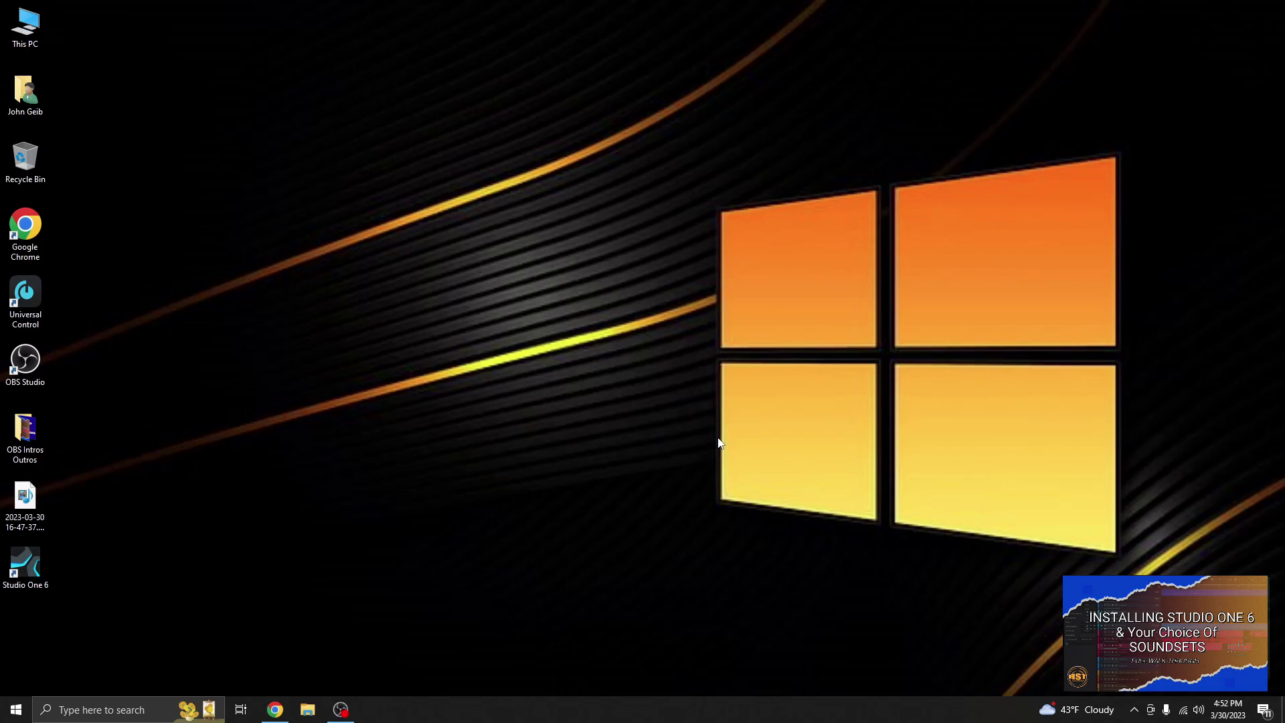
Launch Studio One 6 from the desktop, accept its licence and activate it with the PreSonus account.
{"action": "double_click", "coordinate": [29, 566]}
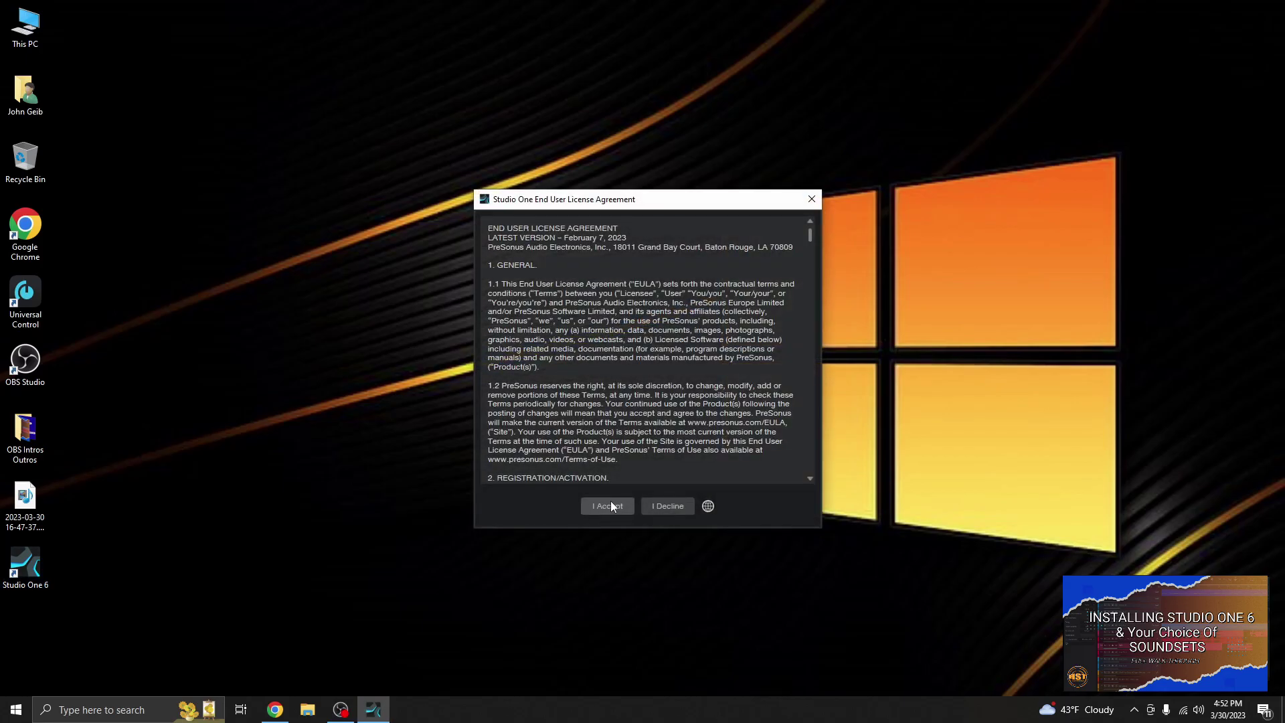
{"action": "left_click", "coordinate": [611, 503]}
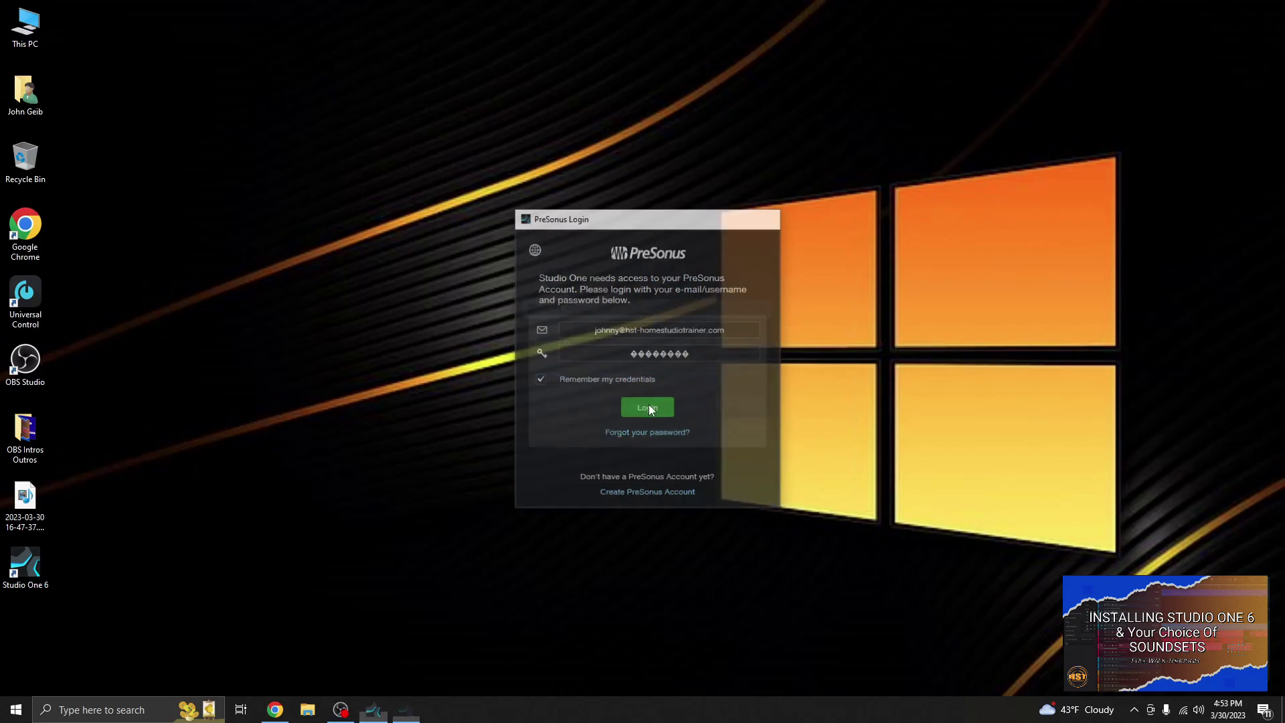
{"action": "left_click", "coordinate": [647, 408]}
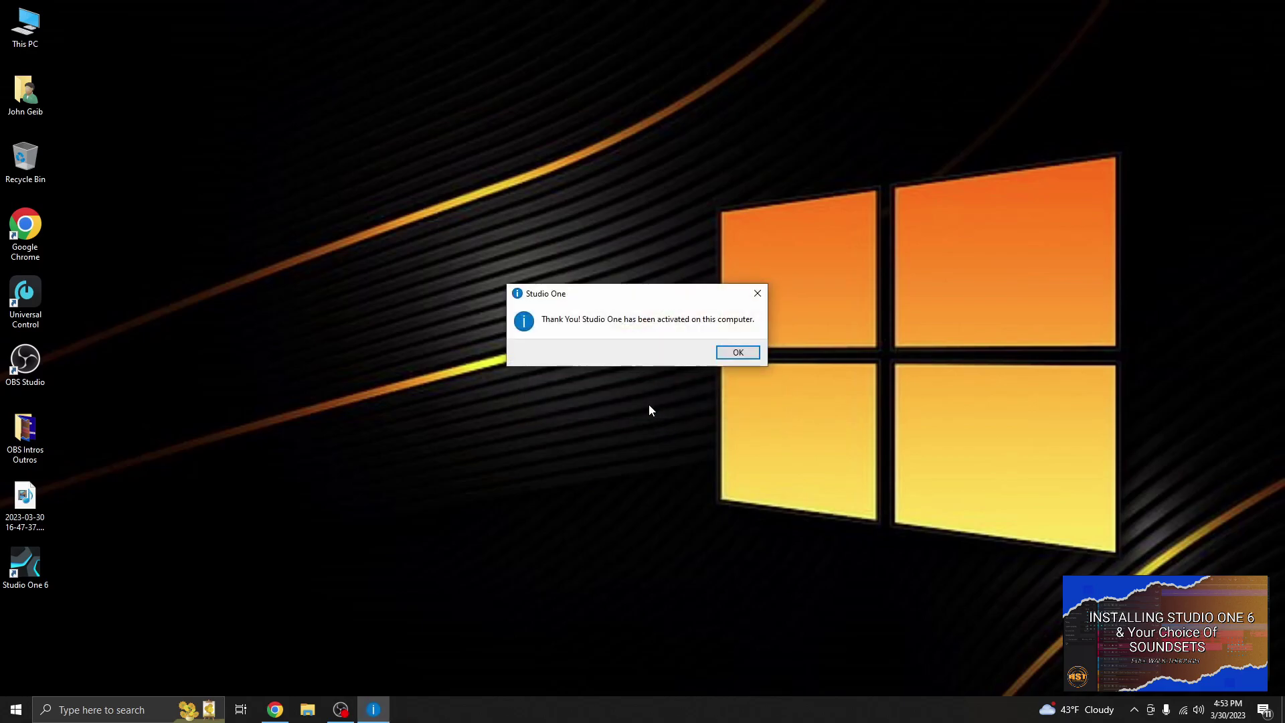
{"action": "left_click", "coordinate": [736, 352]}
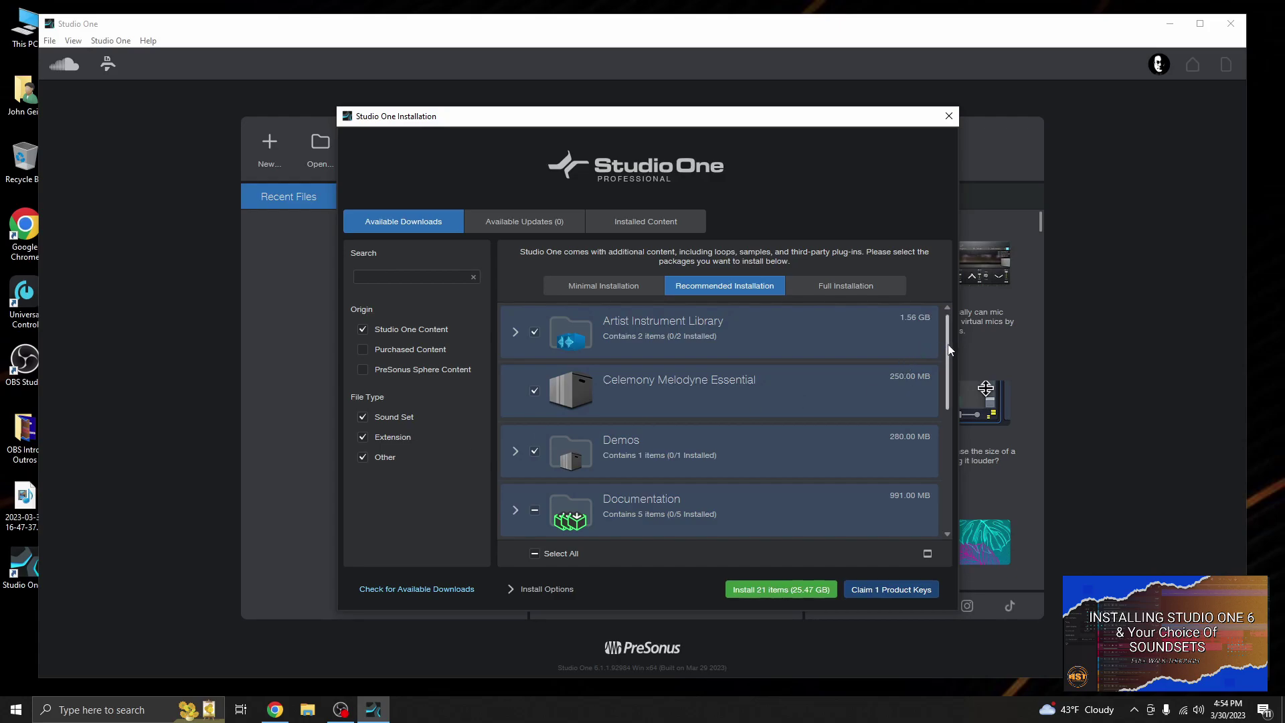
{"action": "left_click_drag", "start_coordinate": [949, 350], "coordinate": [934, 440]}
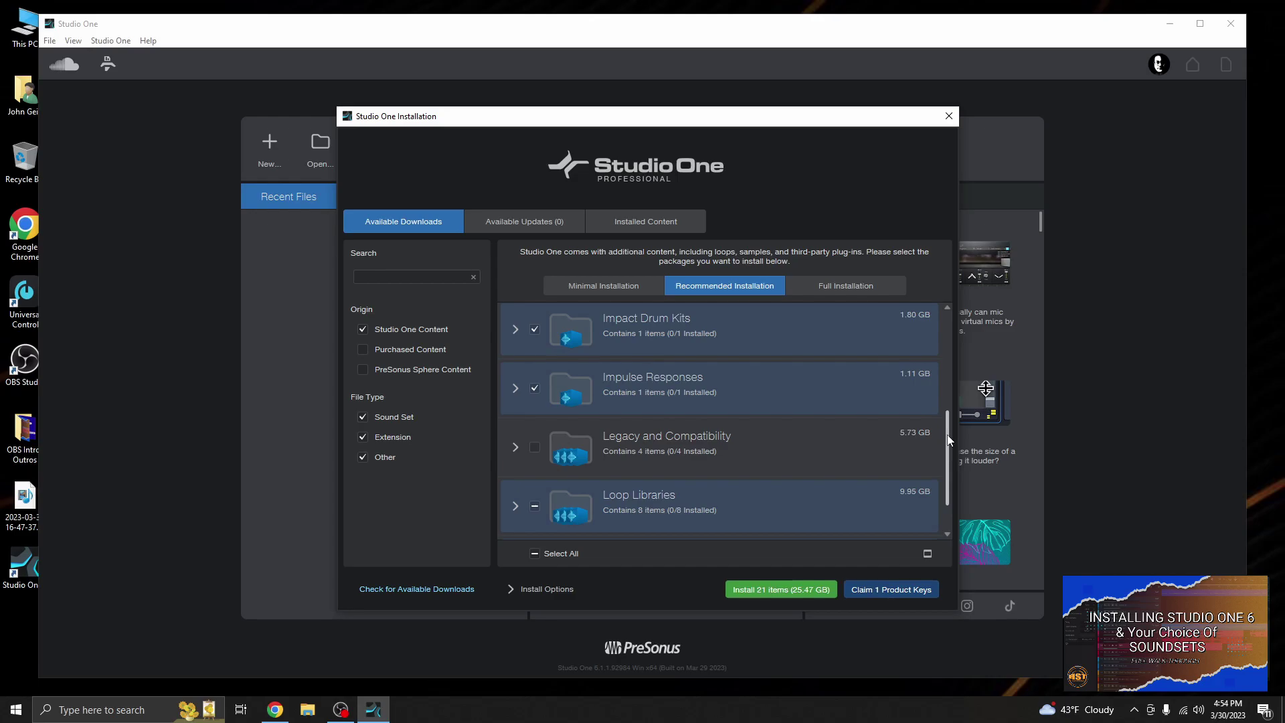
{"action": "left_click_drag", "start_coordinate": [949, 439], "coordinate": [942, 496]}
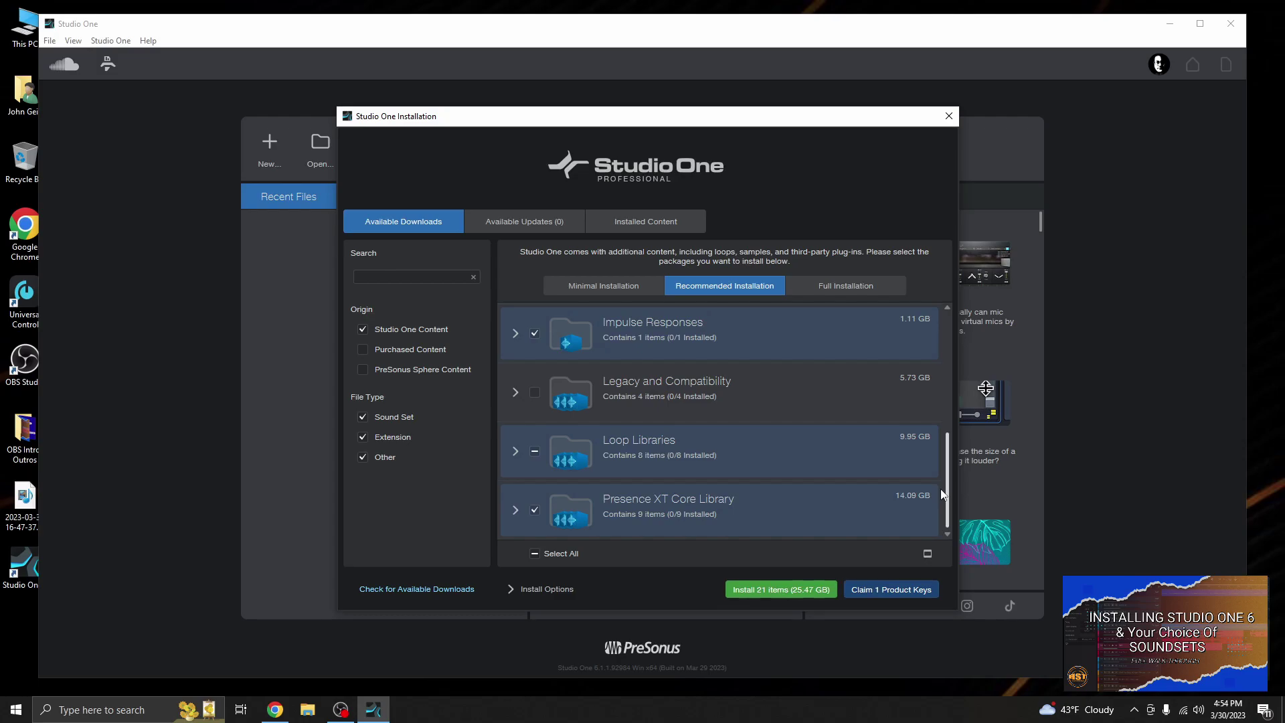
{"action": "scroll", "coordinate": [938, 468], "scroll_direction": "up", "scroll_amount": 1}
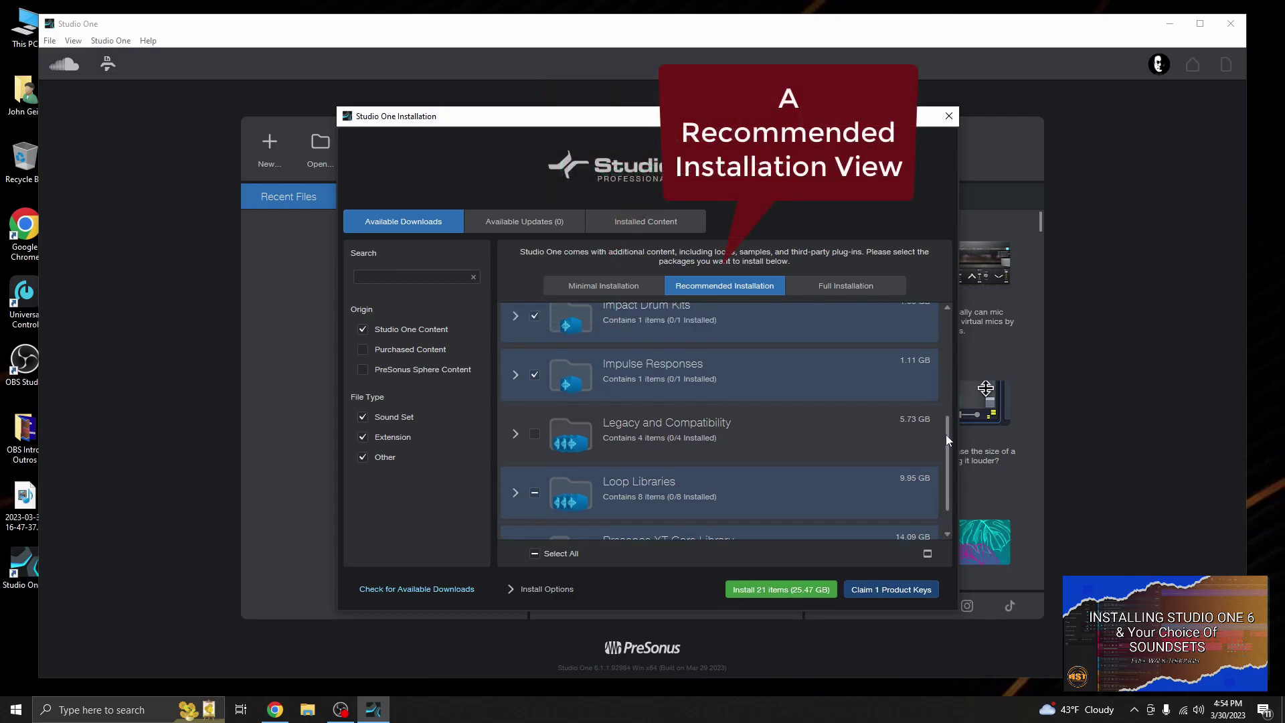
{"action": "scroll", "coordinate": [945, 437], "scroll_direction": "down", "scroll_amount": 1}
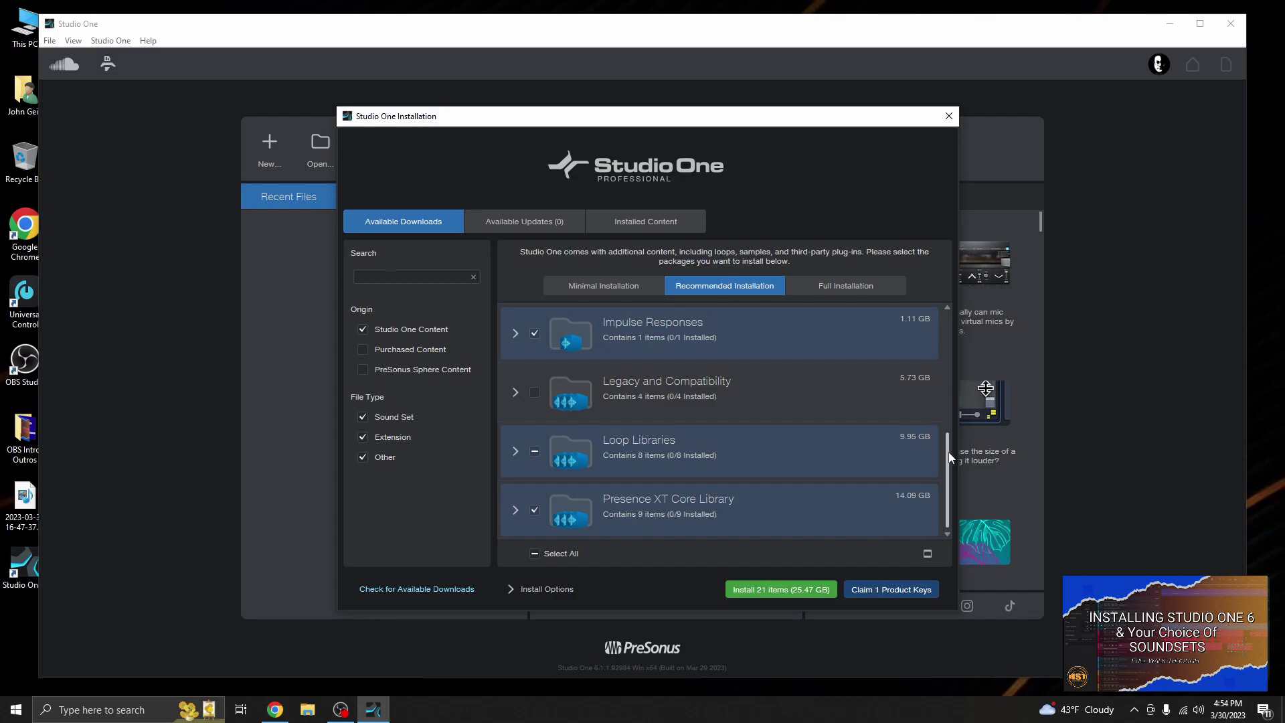
{"action": "left_click_drag", "start_coordinate": [950, 457], "coordinate": [957, 305]}
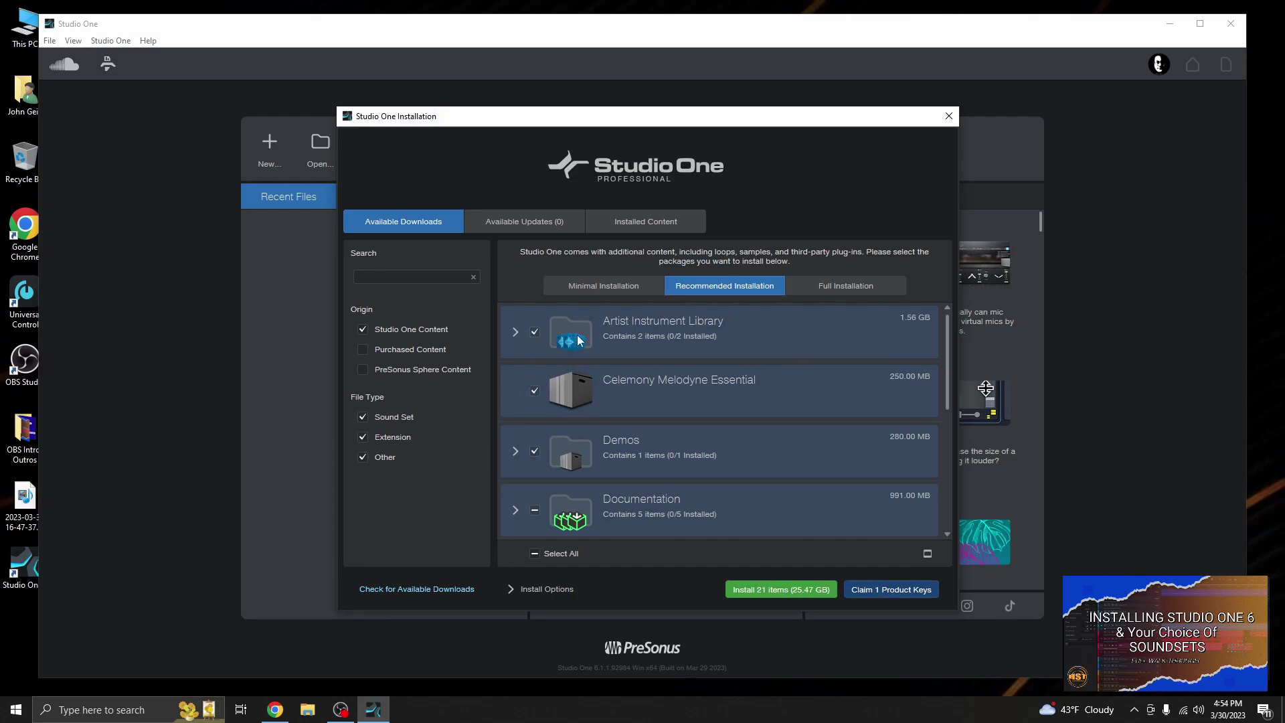
{"action": "left_click", "coordinate": [533, 392]}
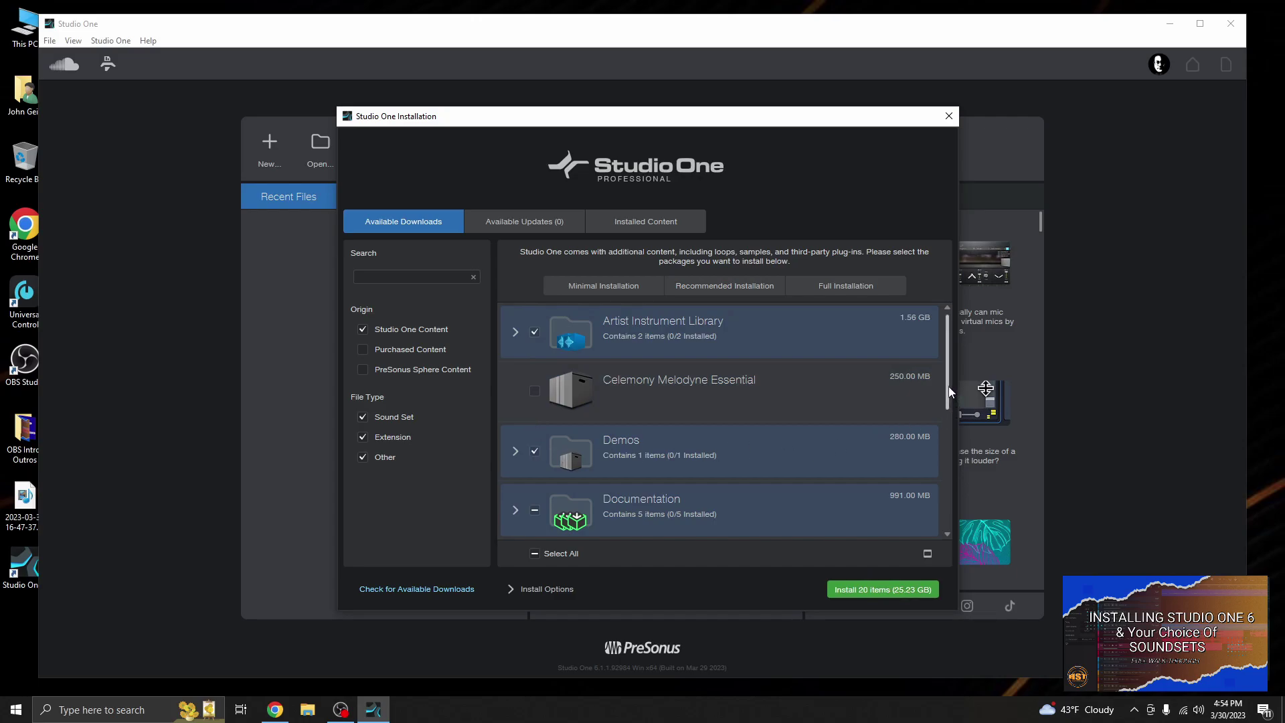
{"action": "left_click_drag", "start_coordinate": [949, 391], "coordinate": [944, 434]}
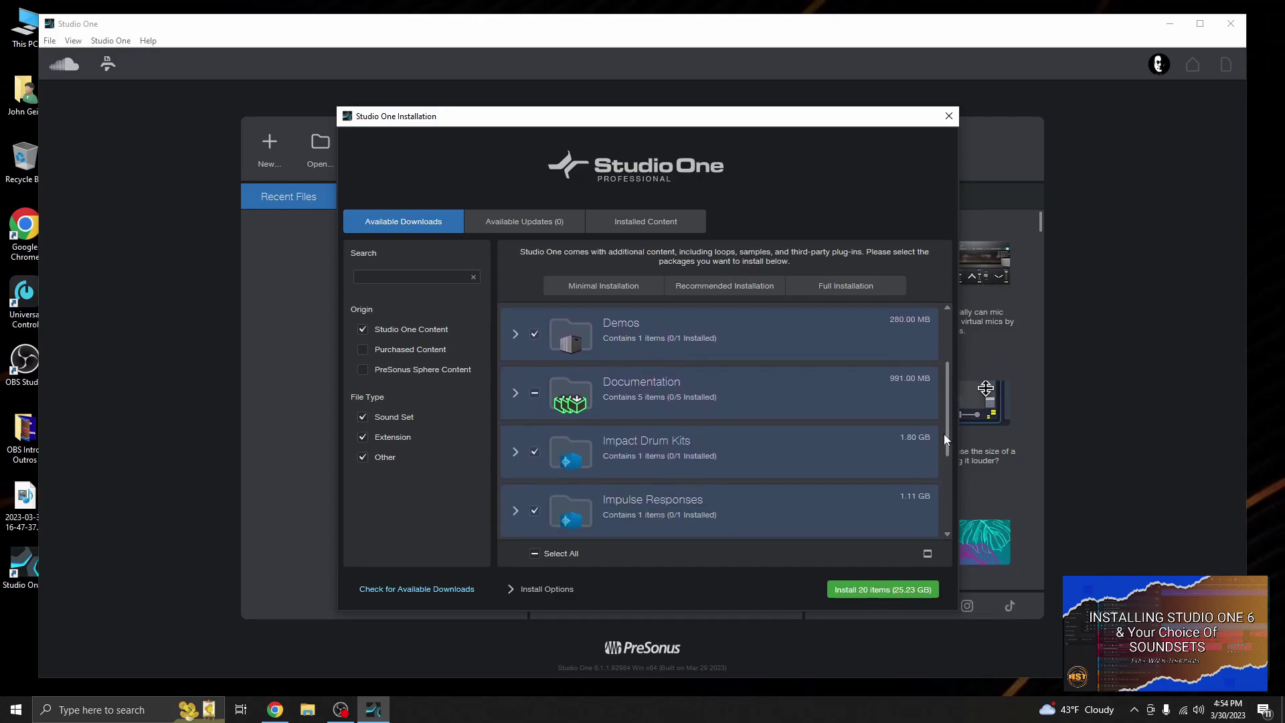
{"action": "left_click", "coordinate": [515, 393]}
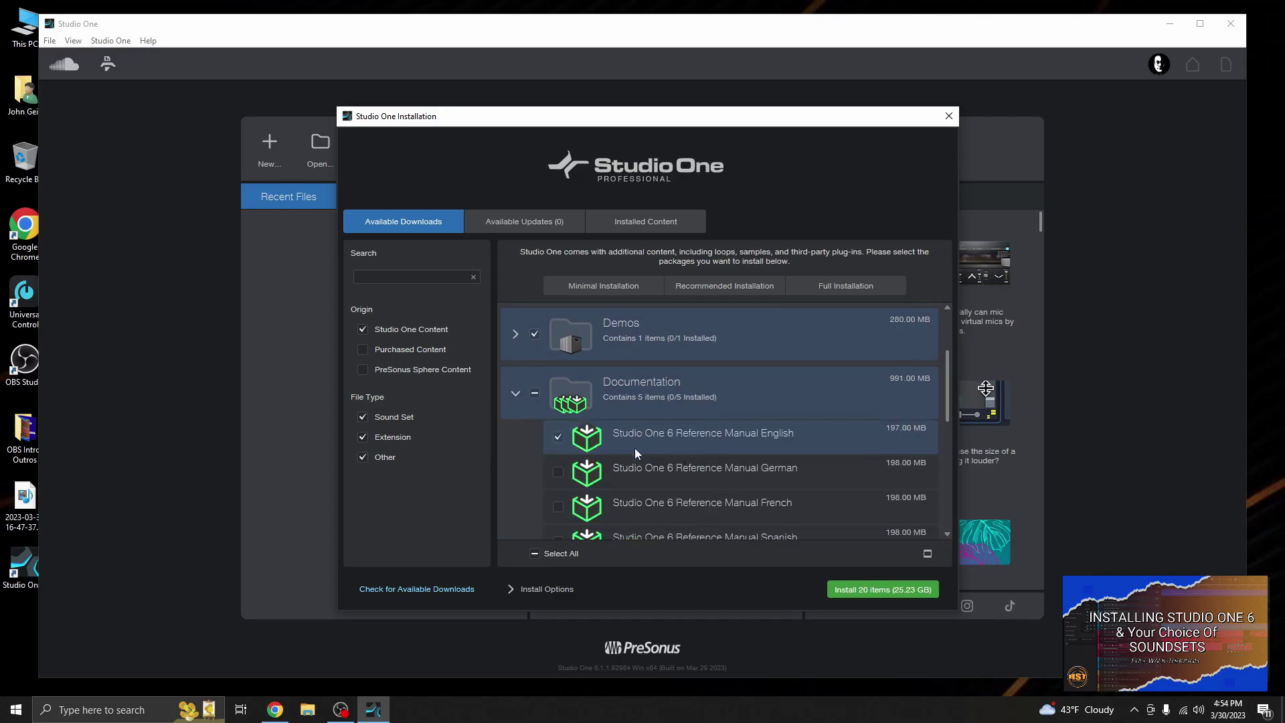
{"action": "left_click", "coordinate": [515, 395]}
{"action": "scroll", "coordinate": [643, 444], "scroll_direction": "down", "scroll_amount": 1}
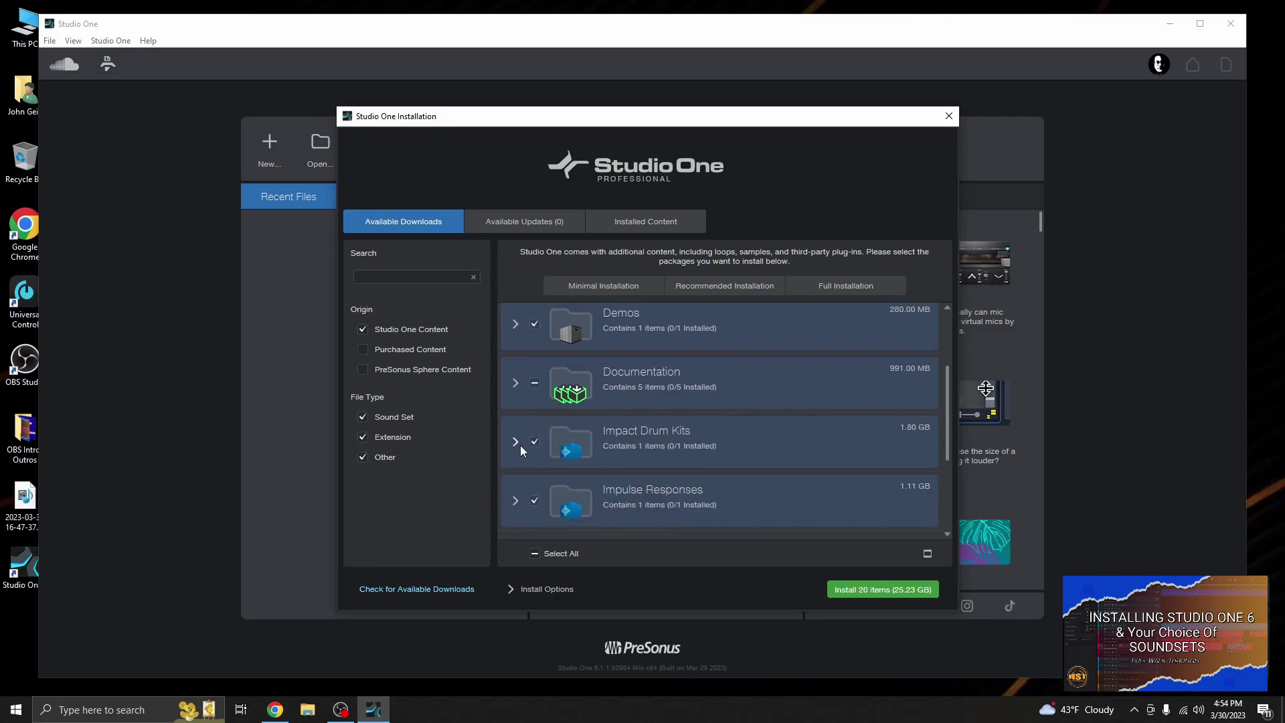
{"action": "left_click", "coordinate": [516, 443]}
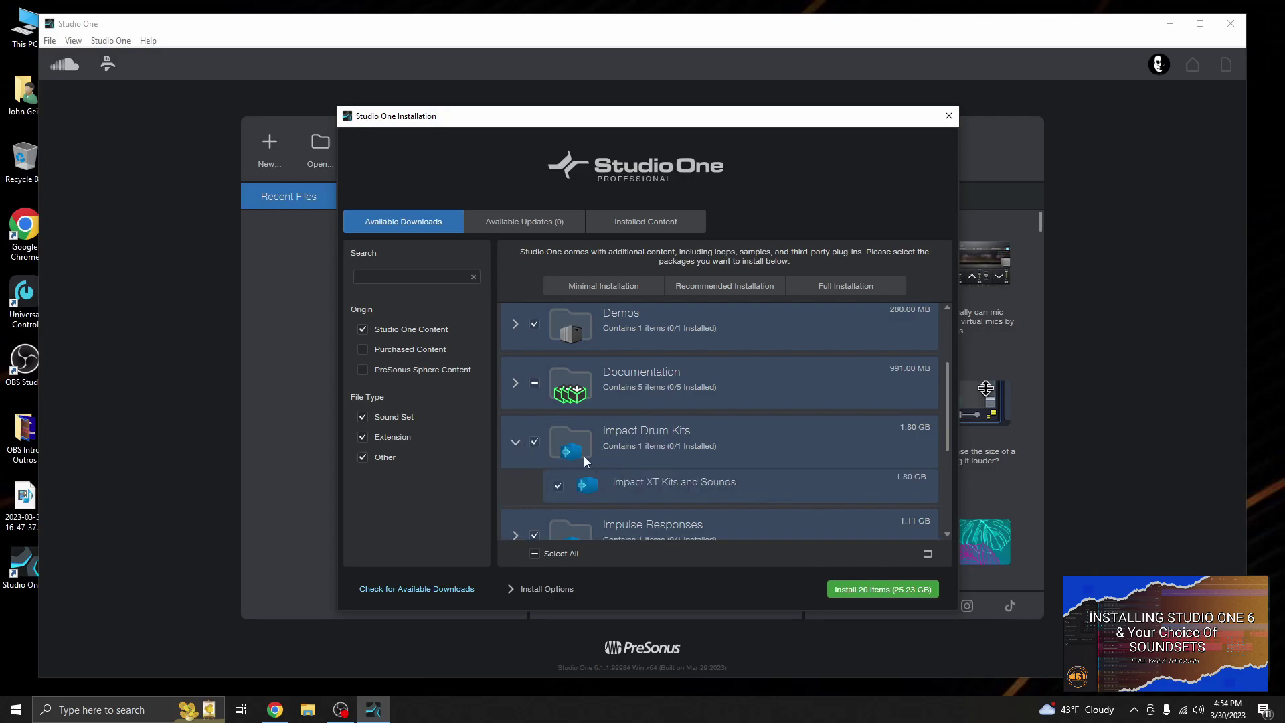
{"action": "left_click", "coordinate": [513, 441]}
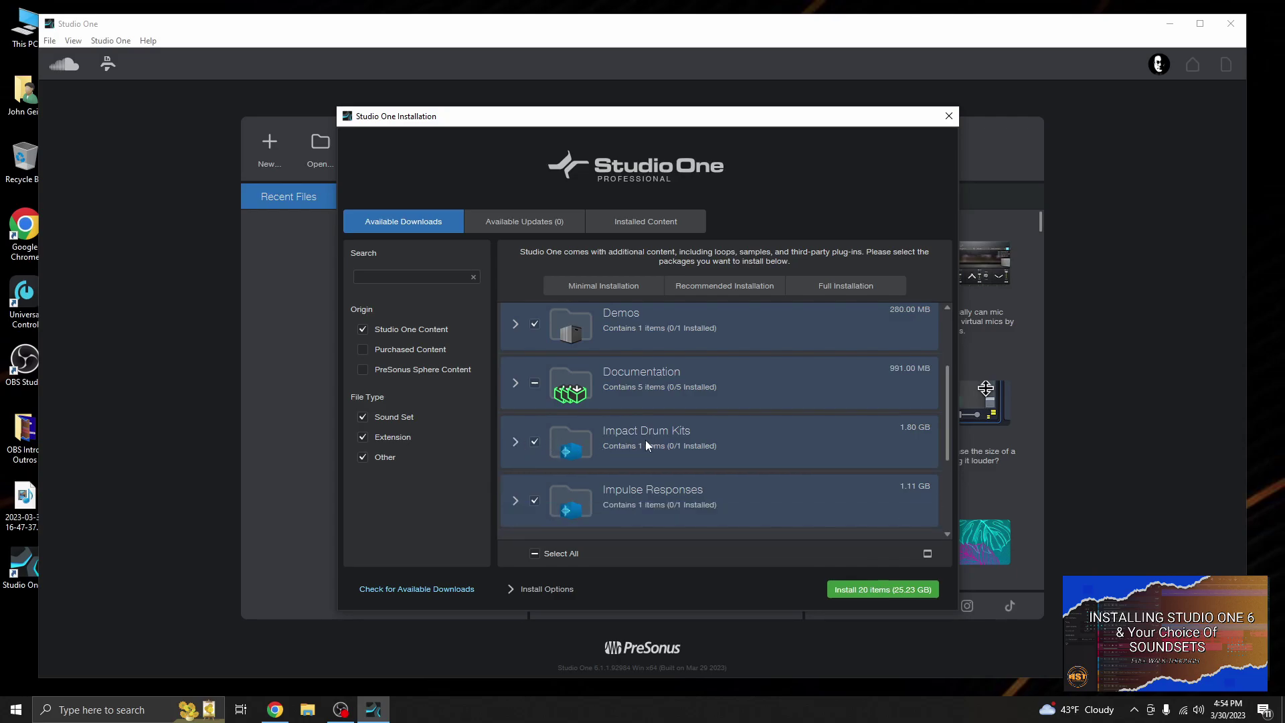
{"action": "scroll", "coordinate": [645, 439], "scroll_direction": "down", "scroll_amount": 3}
{"action": "scroll", "coordinate": [645, 440], "scroll_direction": "down", "scroll_amount": 1}
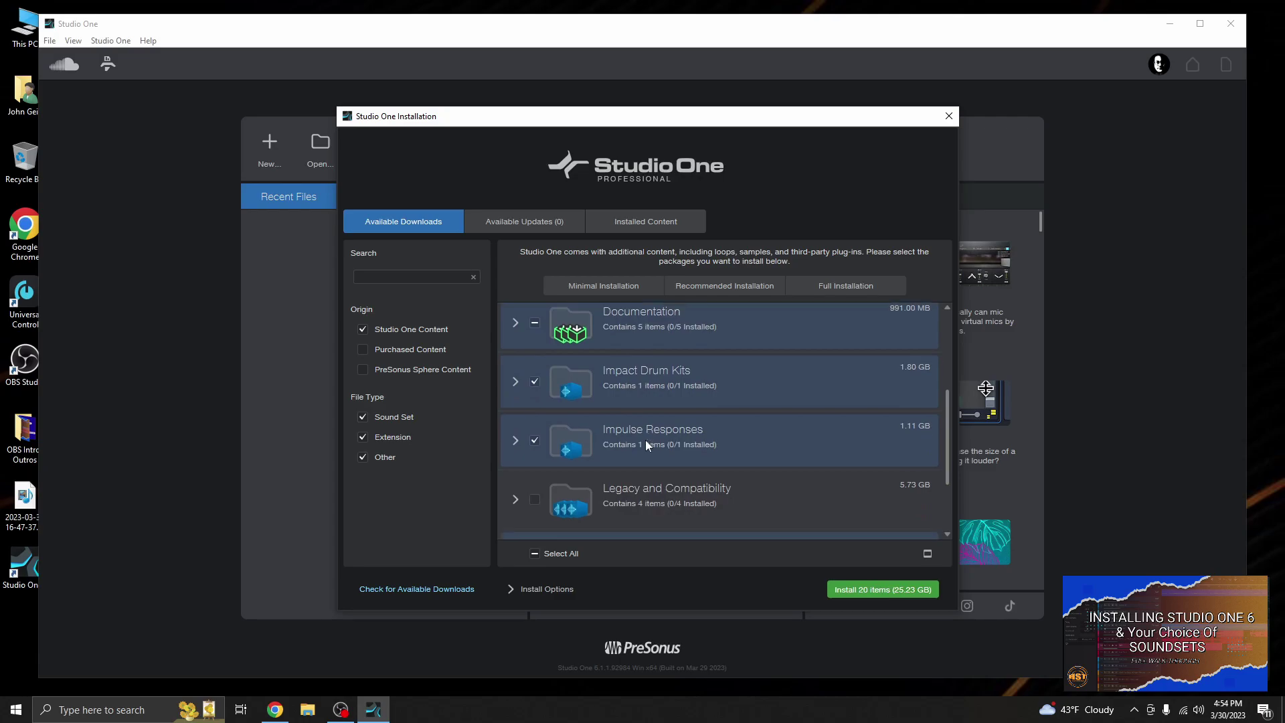
{"action": "scroll", "coordinate": [646, 440], "scroll_direction": "down", "scroll_amount": 2}
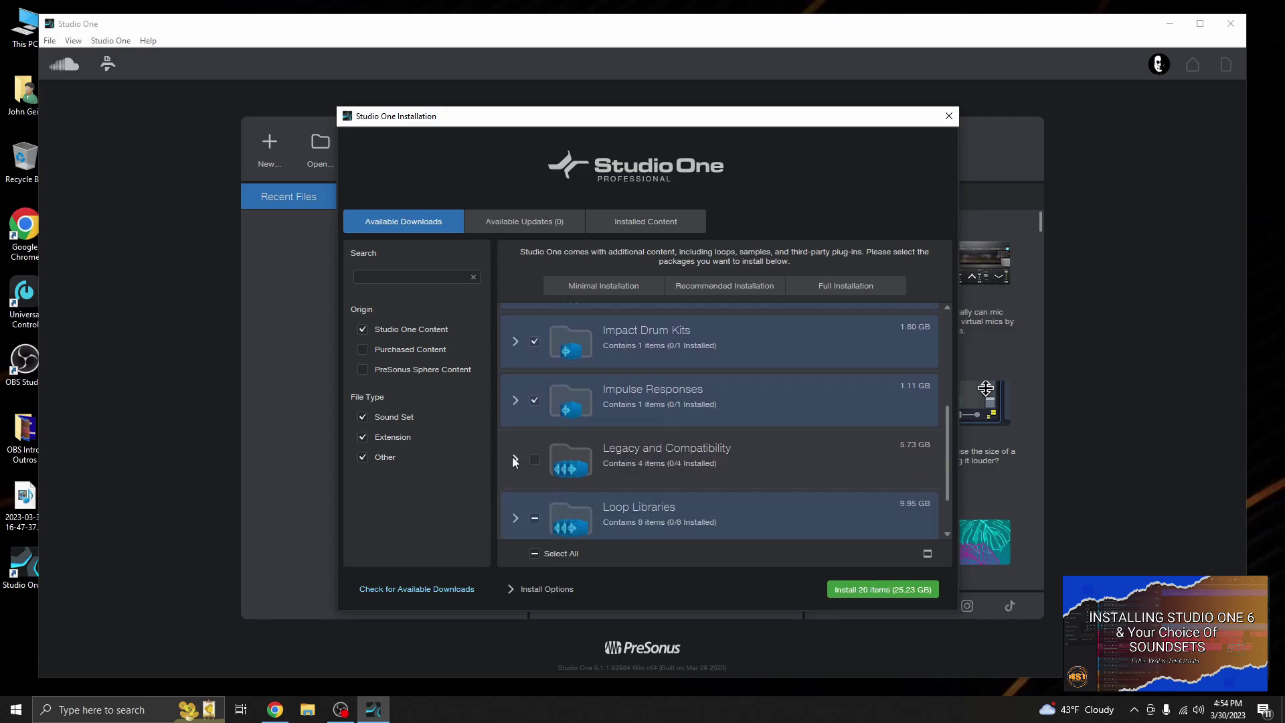
{"action": "left_click", "coordinate": [516, 459]}
{"action": "scroll", "coordinate": [693, 453], "scroll_direction": "down", "scroll_amount": 5}
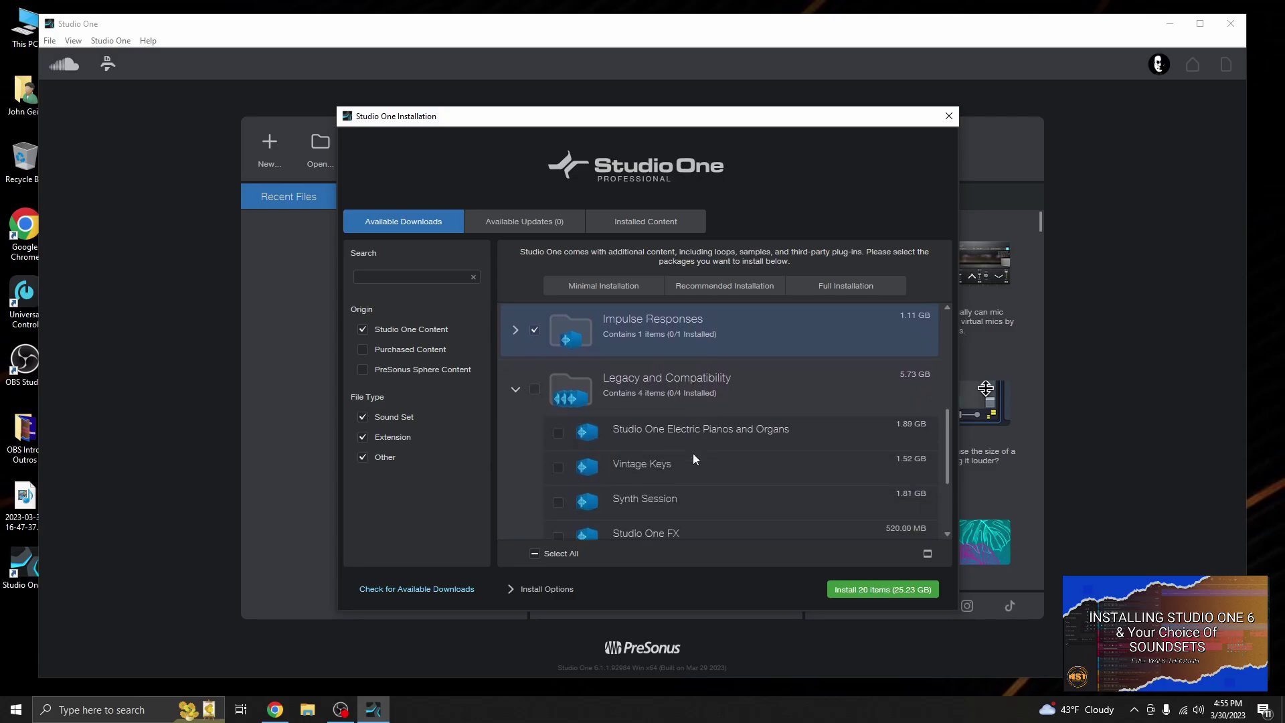
{"action": "scroll", "coordinate": [692, 452], "scroll_direction": "down", "scroll_amount": 2}
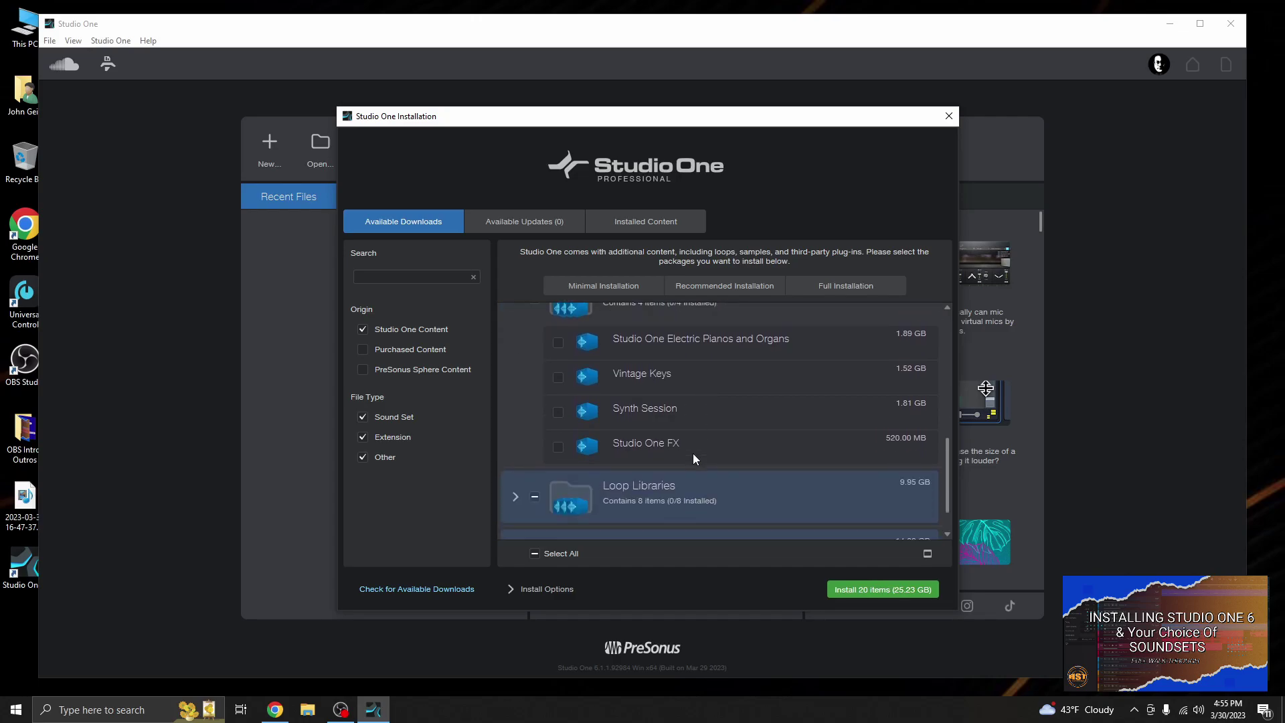
{"action": "scroll", "coordinate": [693, 453], "scroll_direction": "up", "scroll_amount": 4}
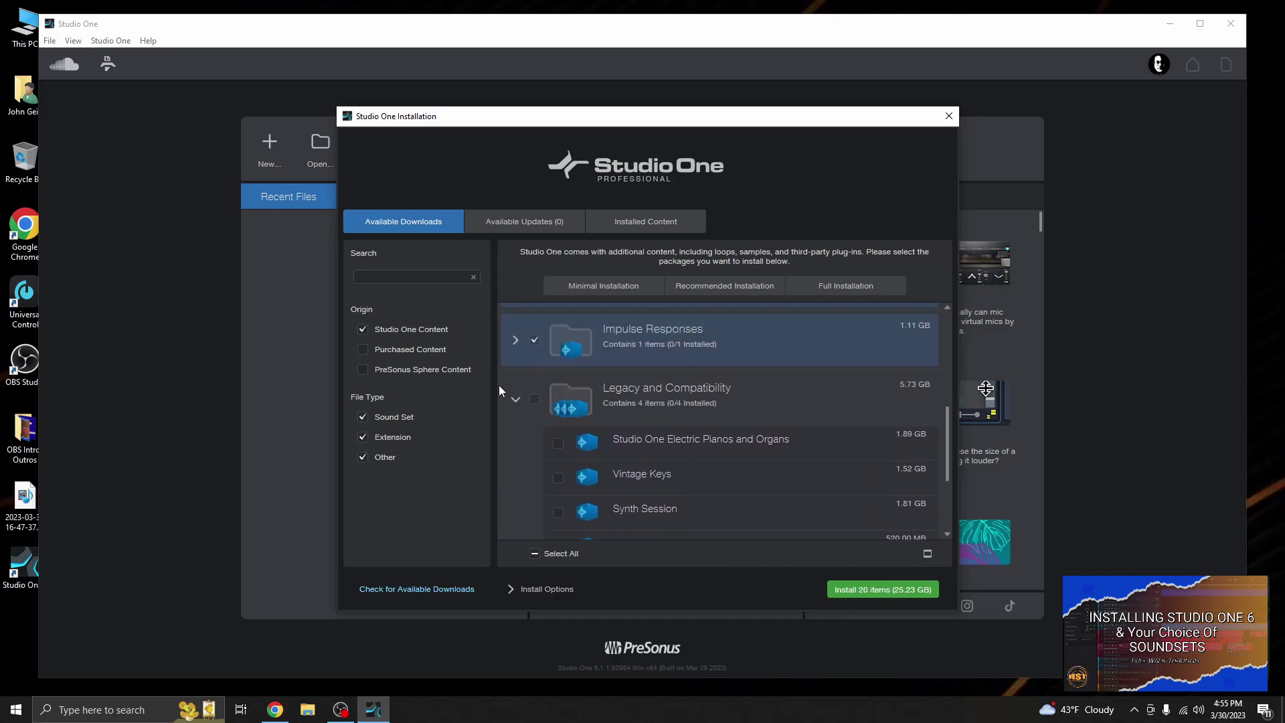
{"action": "left_click", "coordinate": [514, 401]}
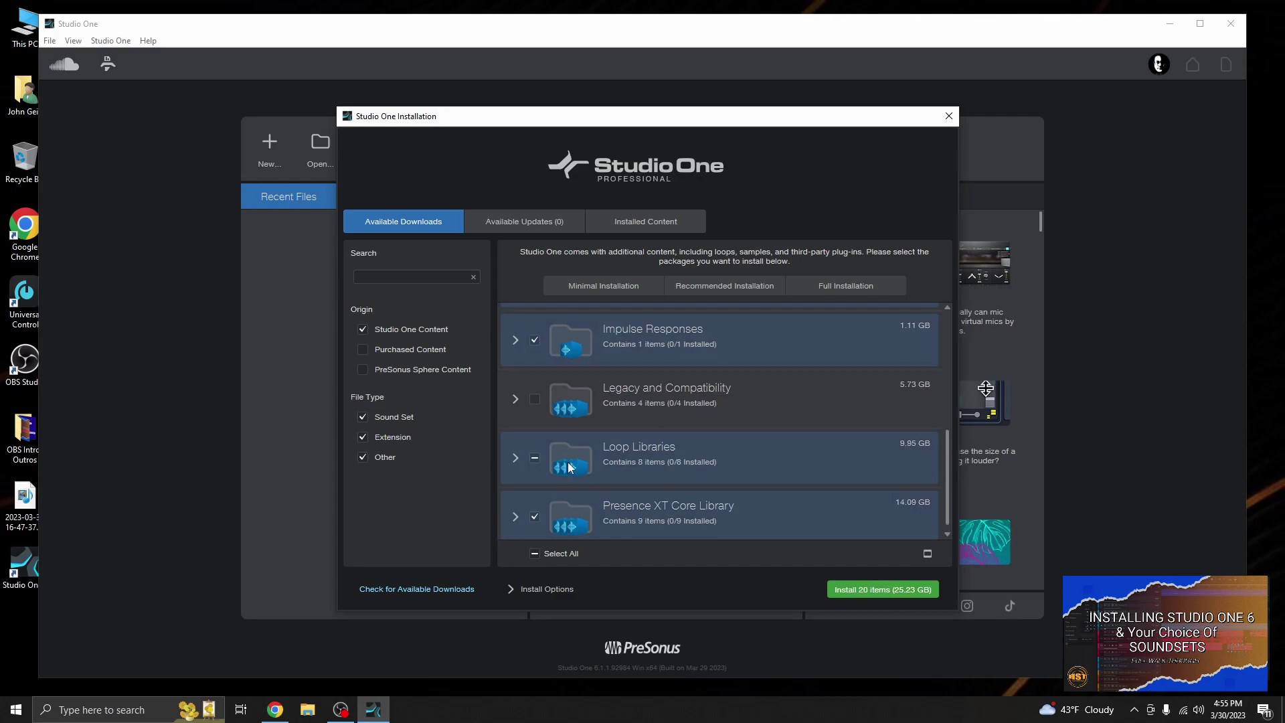
Review the Loop Libraries packs and exclude Loop Libraries from the installation.
{"action": "left_click", "coordinate": [516, 457]}
{"action": "scroll", "coordinate": [723, 456], "scroll_direction": "down", "scroll_amount": 2}
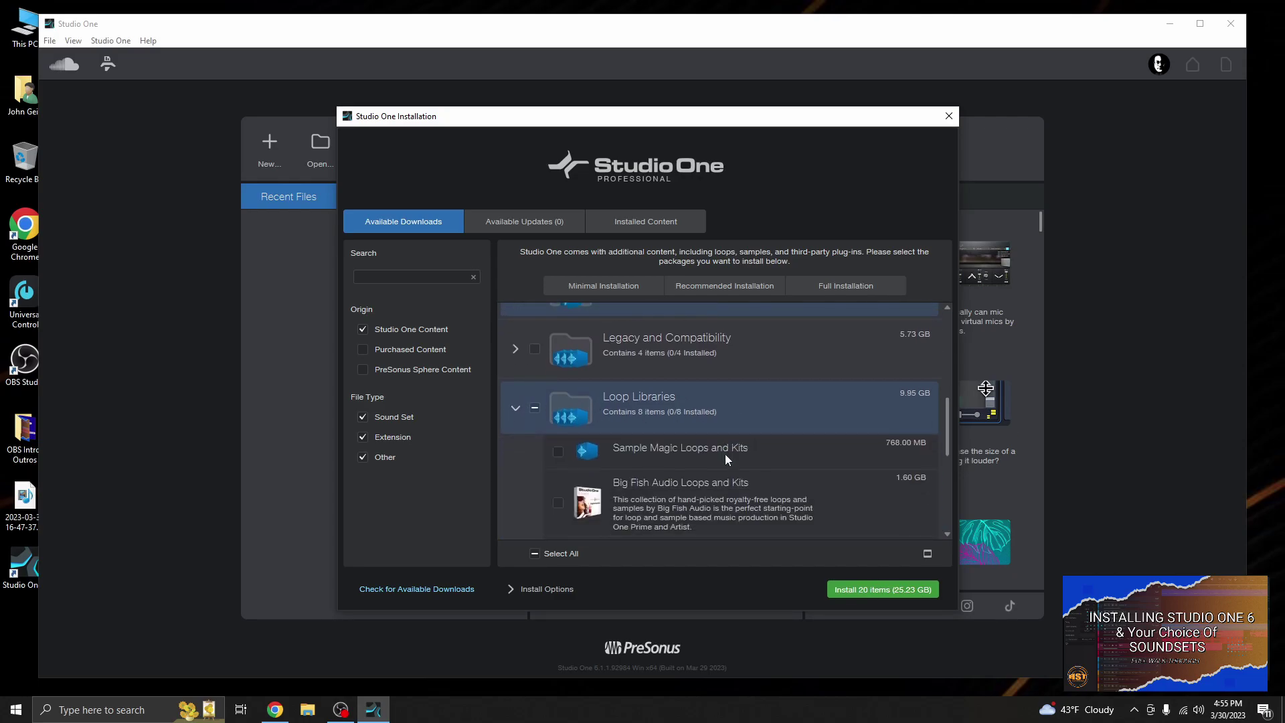
{"action": "scroll", "coordinate": [725, 453], "scroll_direction": "down", "scroll_amount": 2}
{"action": "scroll", "coordinate": [725, 454], "scroll_direction": "up", "scroll_amount": 4}
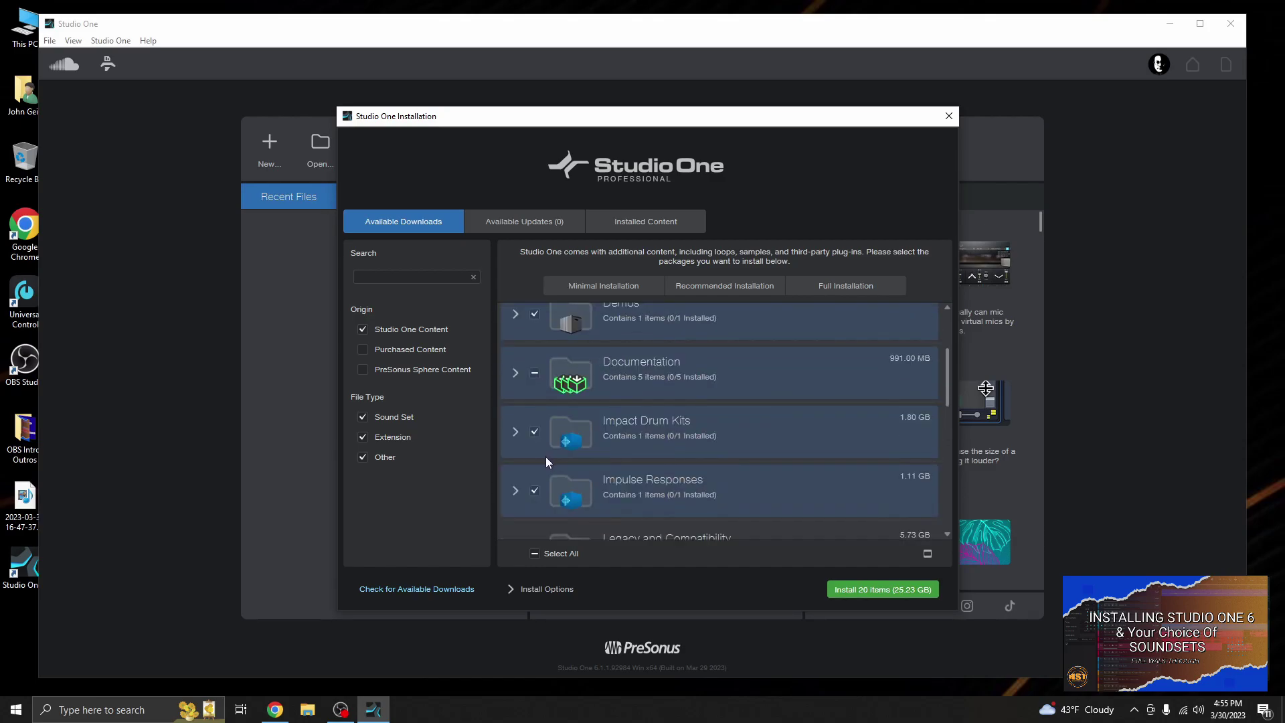
{"action": "scroll", "coordinate": [740, 477], "scroll_direction": "down", "scroll_amount": 4}
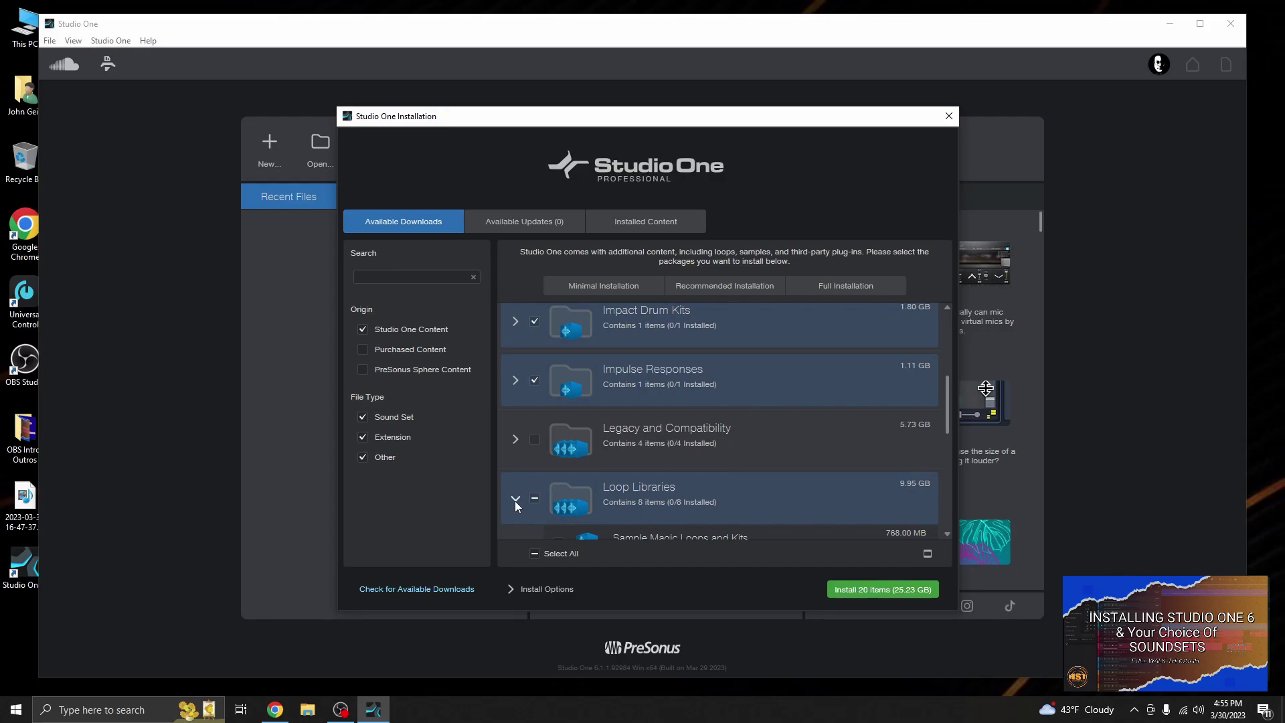
{"action": "left_click", "coordinate": [516, 501]}
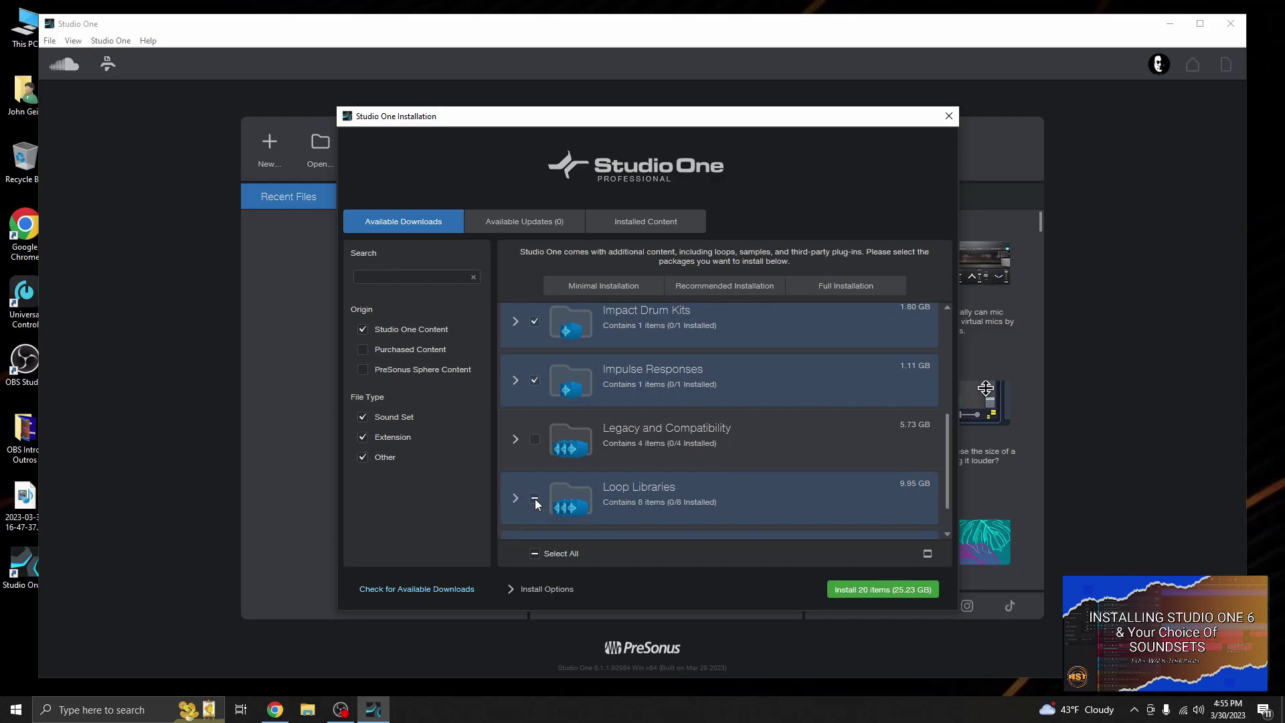
{"action": "left_click", "coordinate": [535, 499]}
Review and exclude Presence XT Core Library, leaving 6 items (4.94 GB) selected.
{"action": "scroll", "coordinate": [681, 480], "scroll_direction": "down", "scroll_amount": 2}
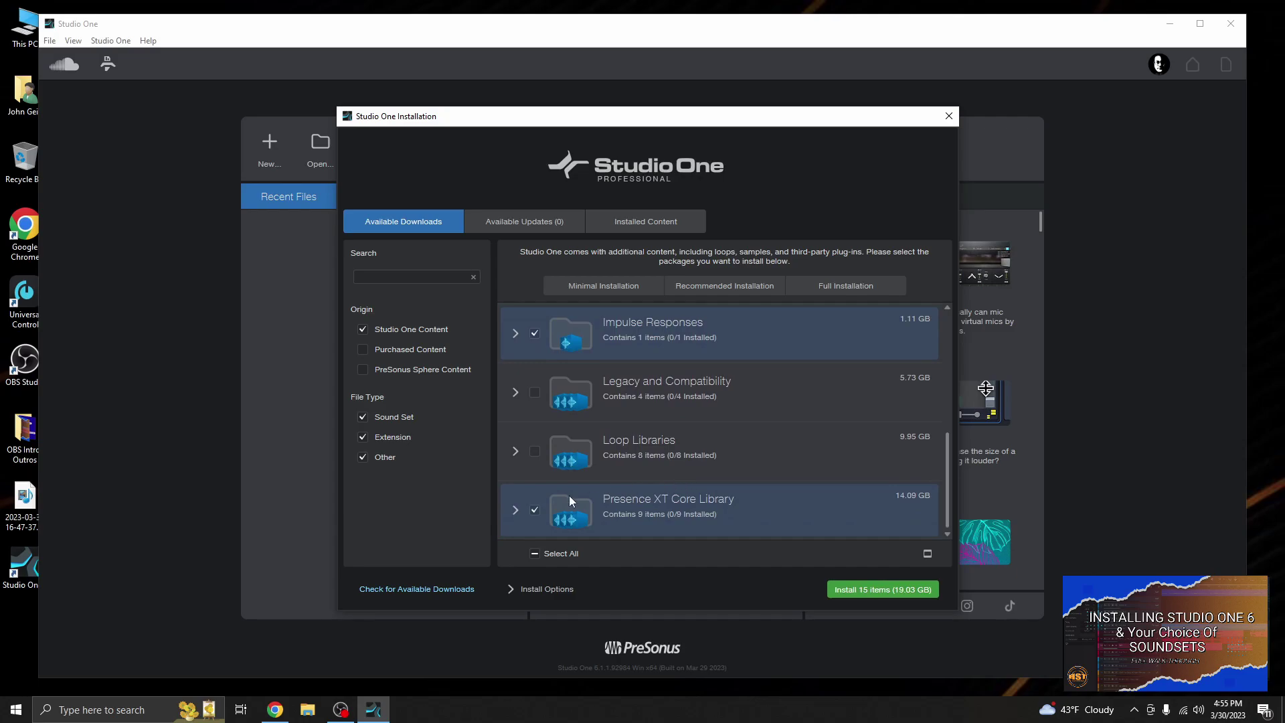
{"action": "left_click", "coordinate": [514, 512]}
{"action": "scroll", "coordinate": [695, 465], "scroll_direction": "down", "scroll_amount": 5}
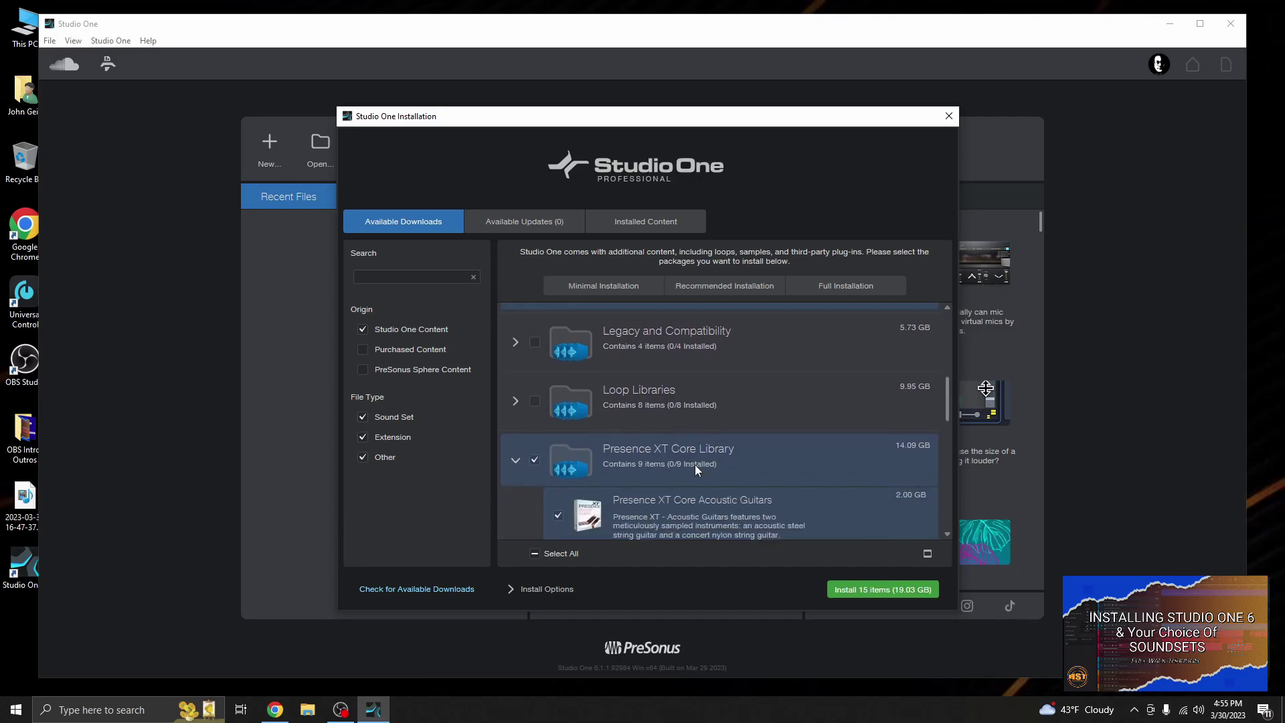
{"action": "scroll", "coordinate": [695, 464], "scroll_direction": "up", "scroll_amount": 4}
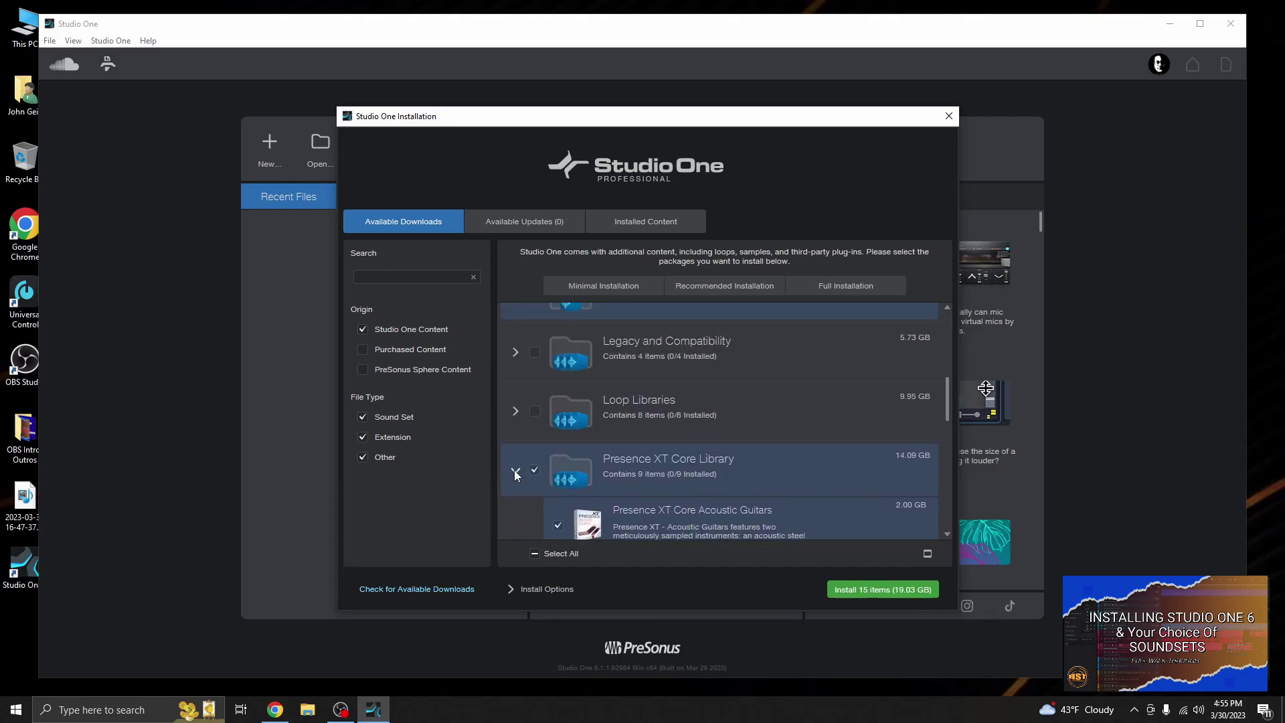
{"action": "left_click", "coordinate": [515, 470]}
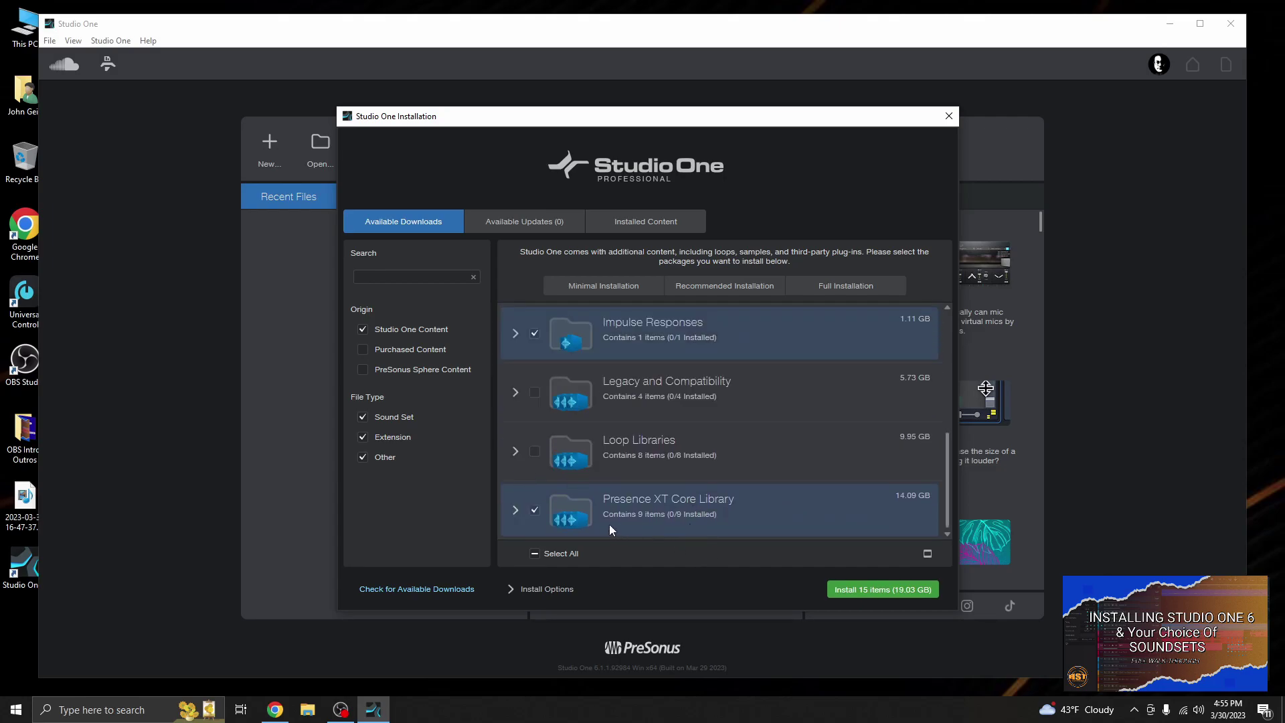
{"action": "left_click", "coordinate": [534, 510]}
{"action": "scroll", "coordinate": [532, 508], "scroll_direction": "up", "scroll_amount": 1}
{"action": "key", "text": "super+Tab"}
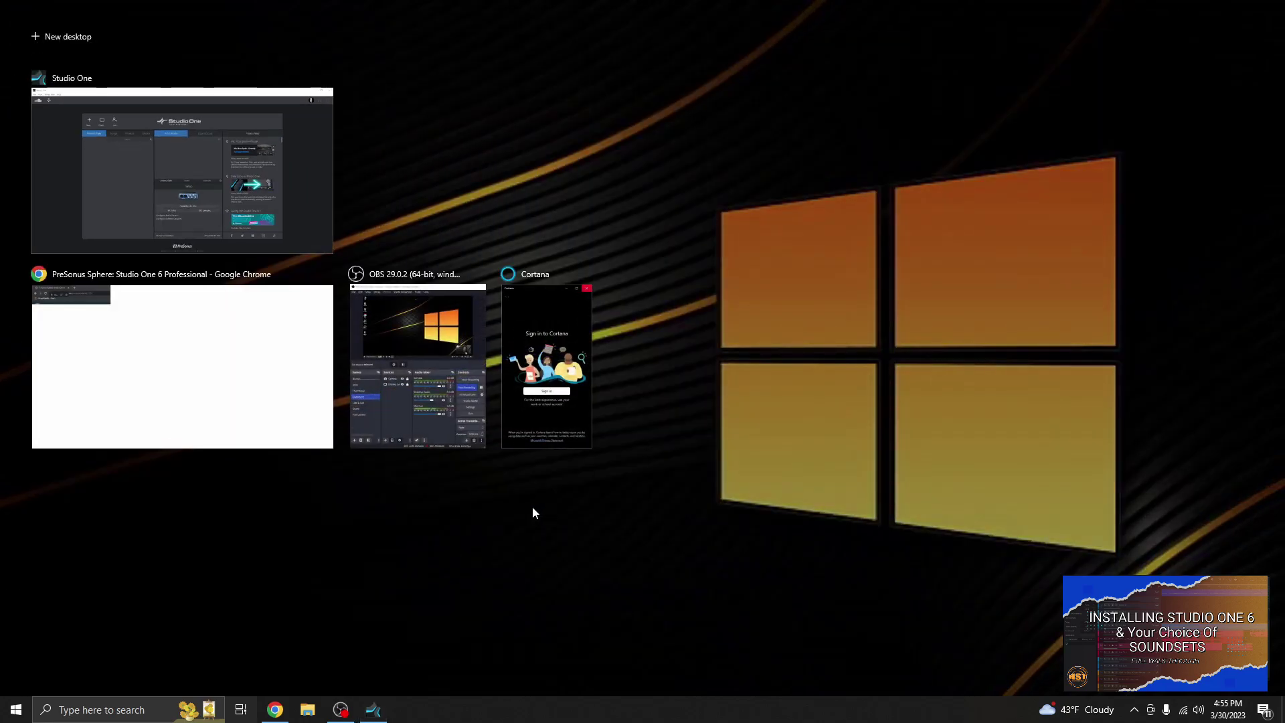
{"action": "key", "text": "Escape"}
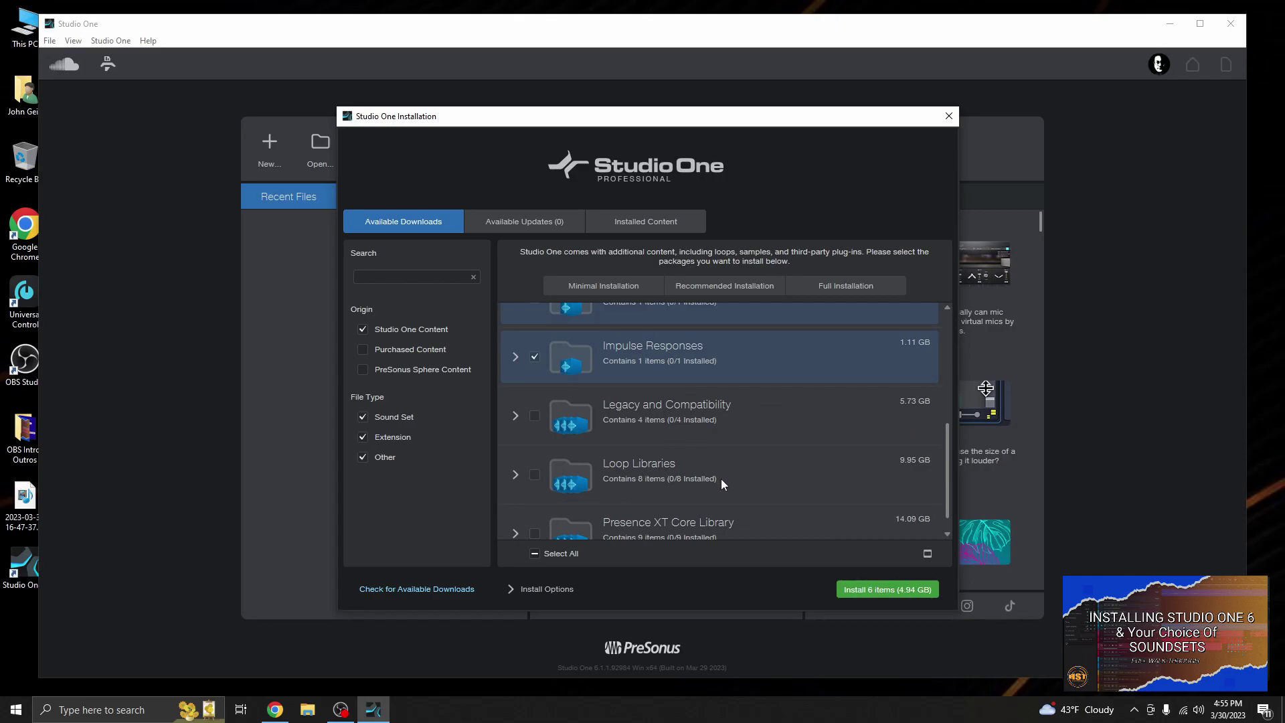
Install the six selected content packages and wait for all downloads to finish.
{"action": "scroll", "coordinate": [721, 479], "scroll_direction": "up", "scroll_amount": 2}
{"action": "scroll", "coordinate": [721, 479], "scroll_direction": "up", "scroll_amount": 2}
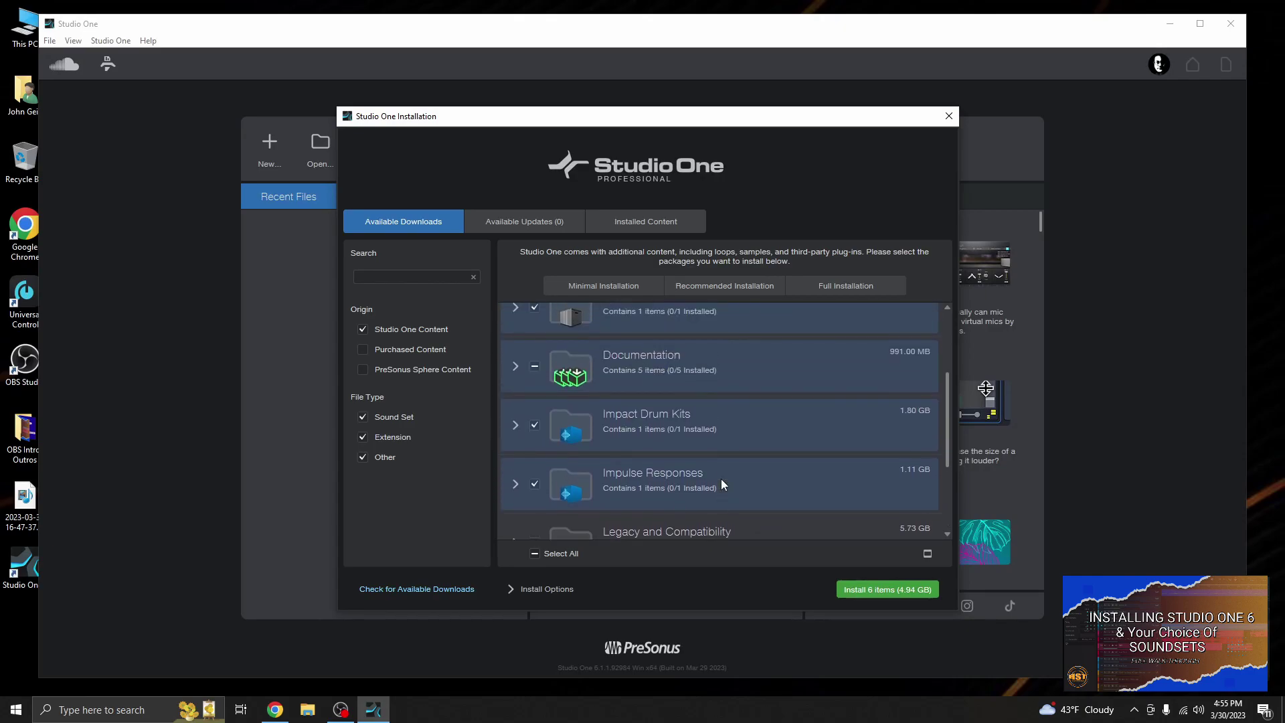
{"action": "left_click", "coordinate": [876, 593]}
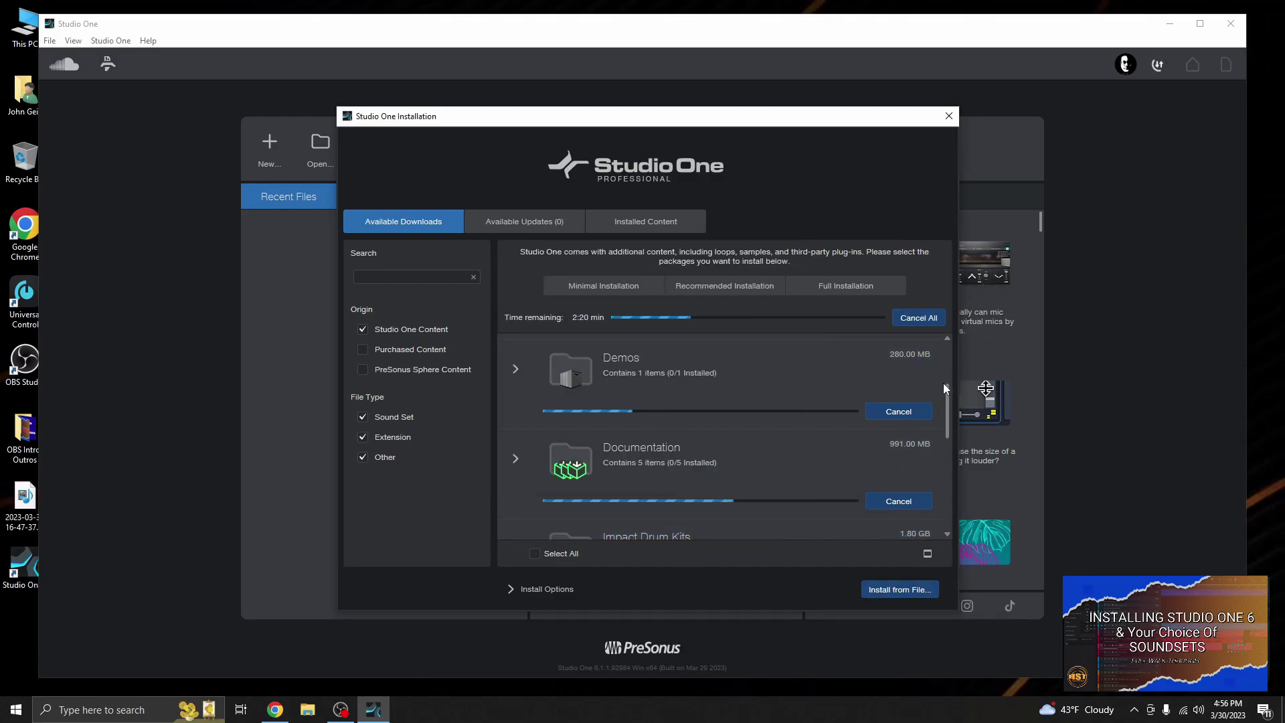
{"action": "left_click_drag", "start_coordinate": [950, 405], "coordinate": [951, 439]}
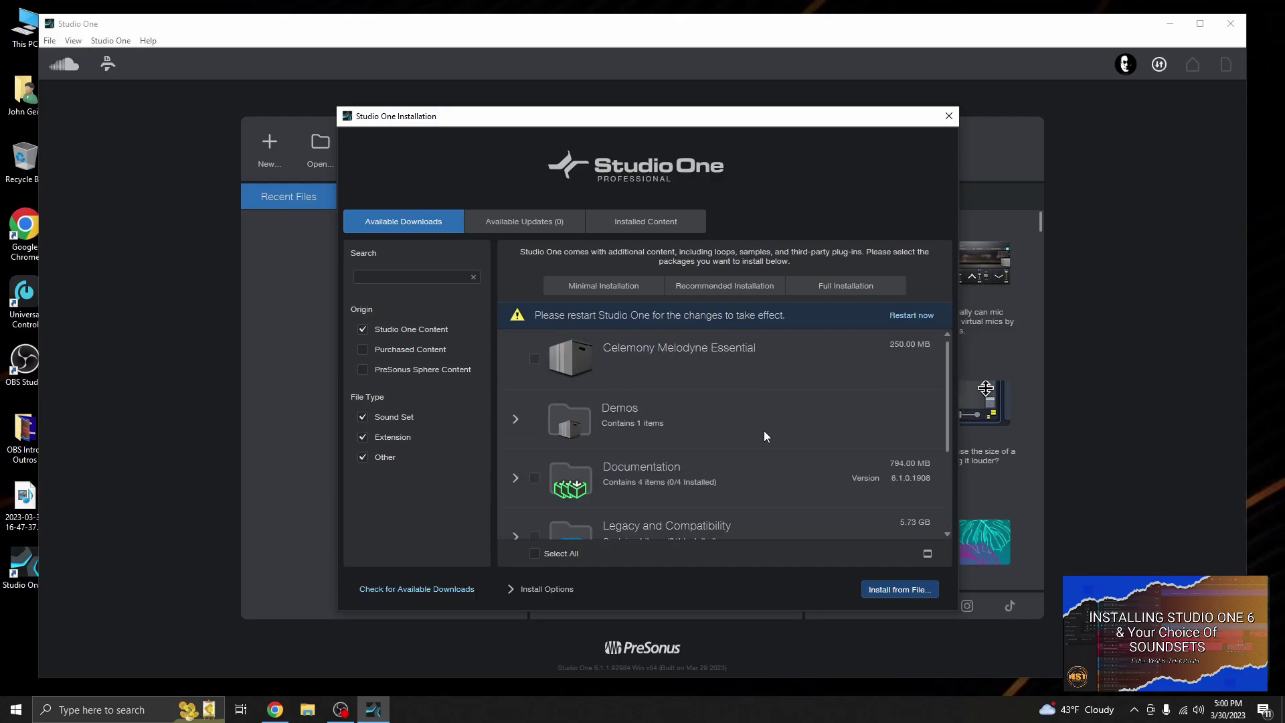
{"action": "scroll", "coordinate": [765, 432], "scroll_direction": "down", "scroll_amount": 1}
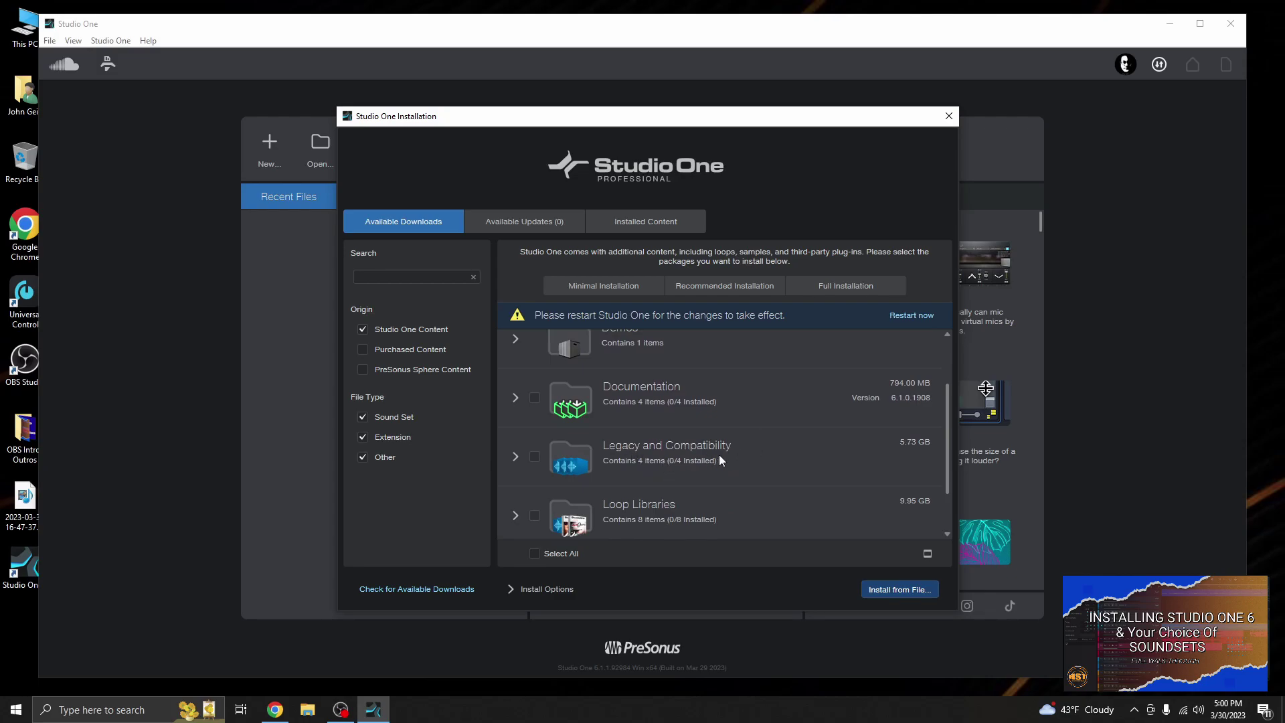
{"action": "scroll", "coordinate": [766, 447], "scroll_direction": "down", "scroll_amount": 1}
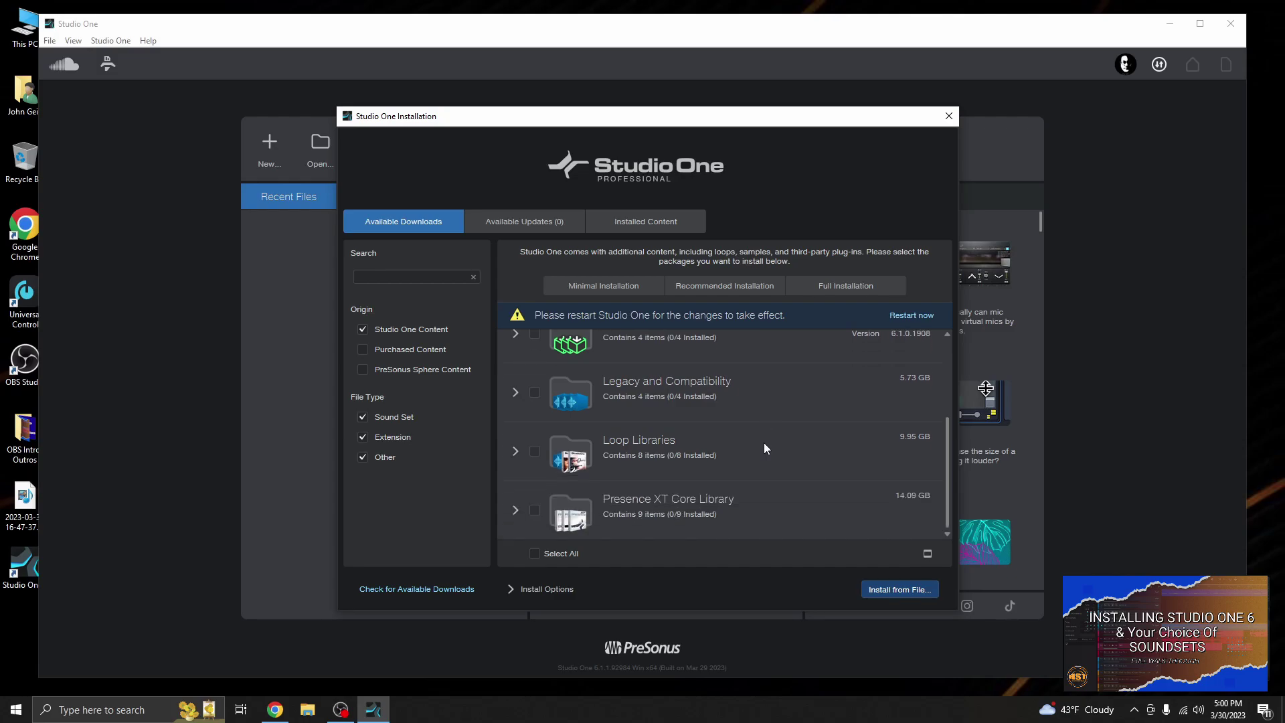
{"action": "scroll", "coordinate": [767, 447], "scroll_direction": "up", "scroll_amount": 3}
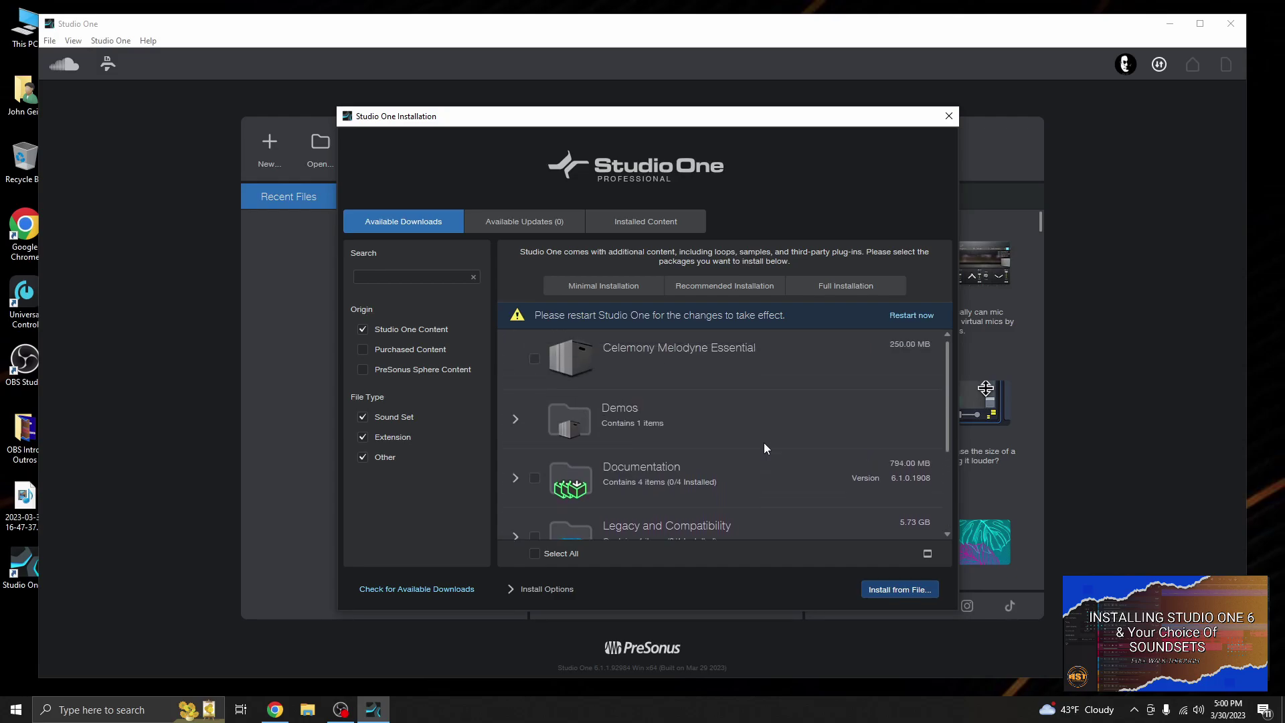
{"action": "left_click", "coordinate": [362, 350]}
{"action": "scroll", "coordinate": [774, 372], "scroll_direction": "down", "scroll_amount": 1}
{"action": "scroll", "coordinate": [773, 372], "scroll_direction": "down", "scroll_amount": 4}
{"action": "scroll", "coordinate": [773, 372], "scroll_direction": "up", "scroll_amount": 5}
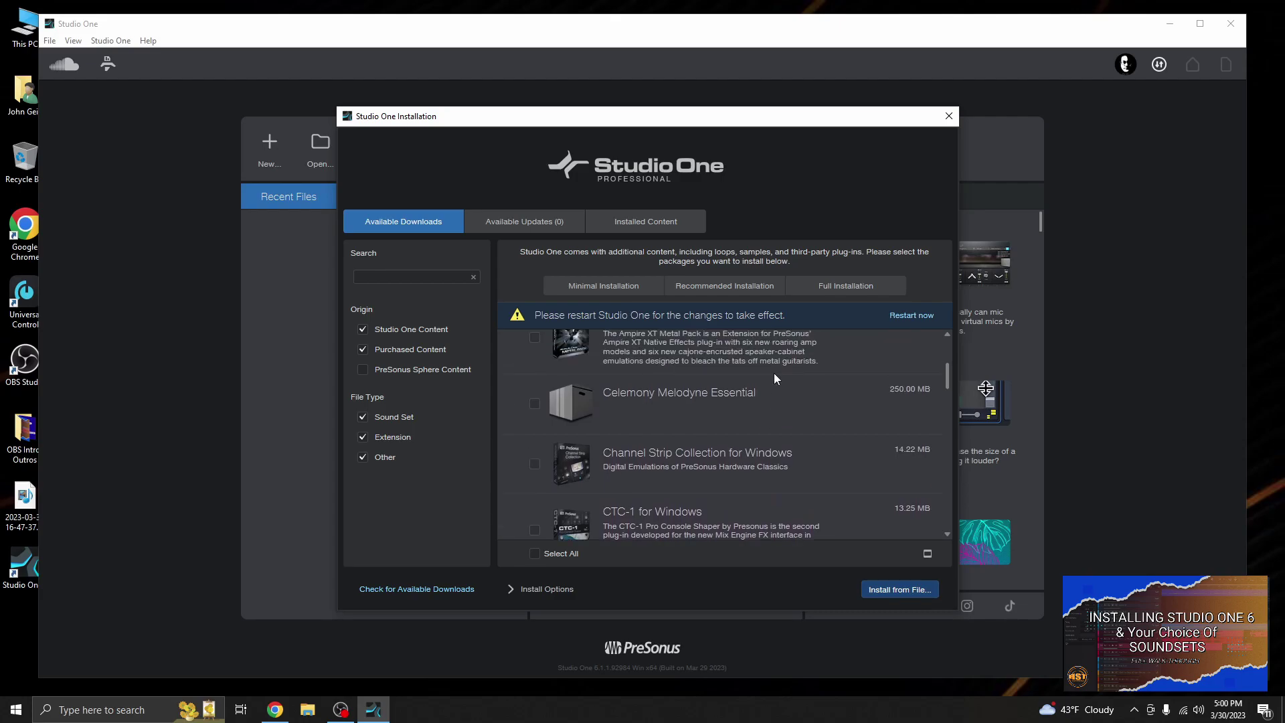
{"action": "left_click", "coordinate": [363, 350]}
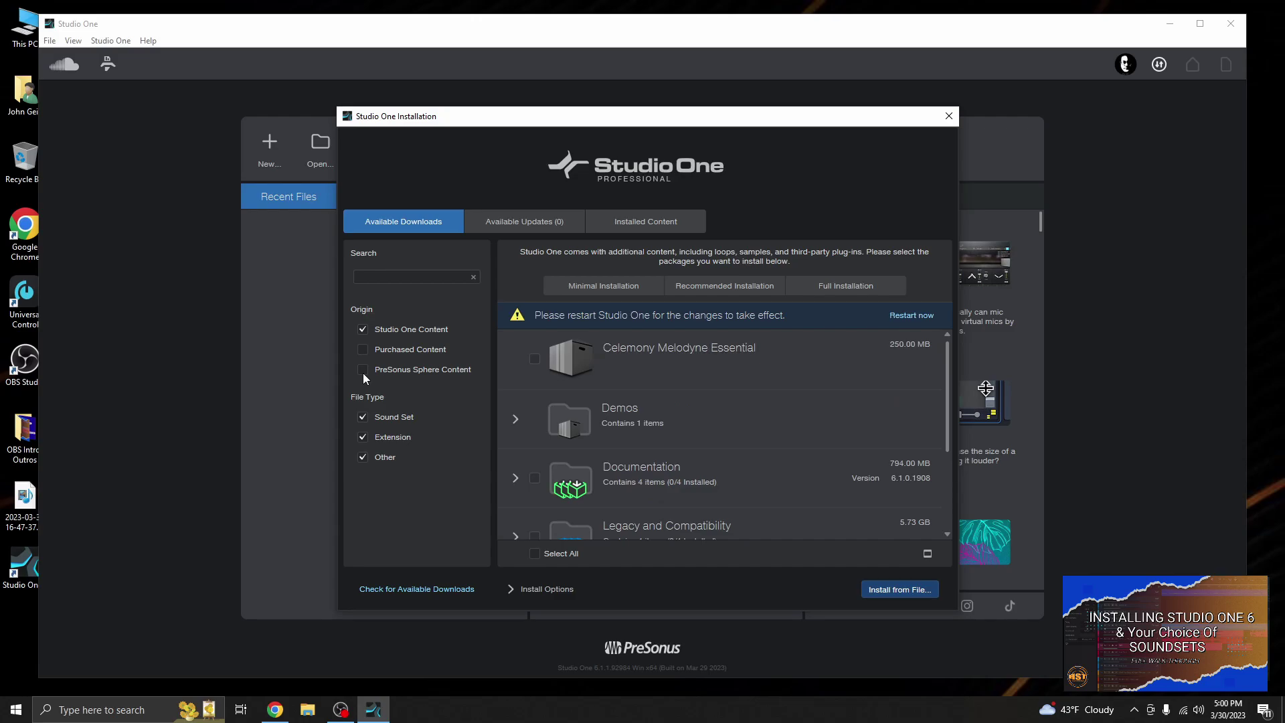
{"action": "left_click", "coordinate": [363, 370]}
{"action": "scroll", "coordinate": [755, 473], "scroll_direction": "down", "scroll_amount": 5}
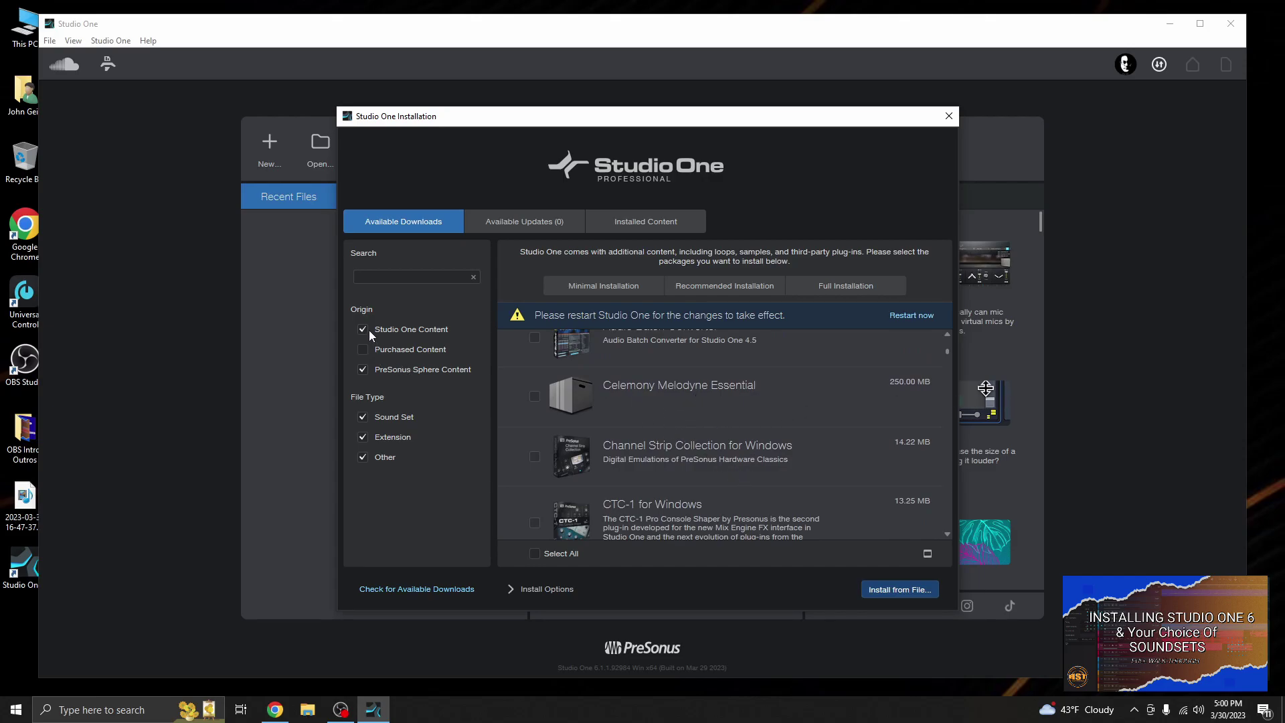
{"action": "left_click", "coordinate": [362, 370]}
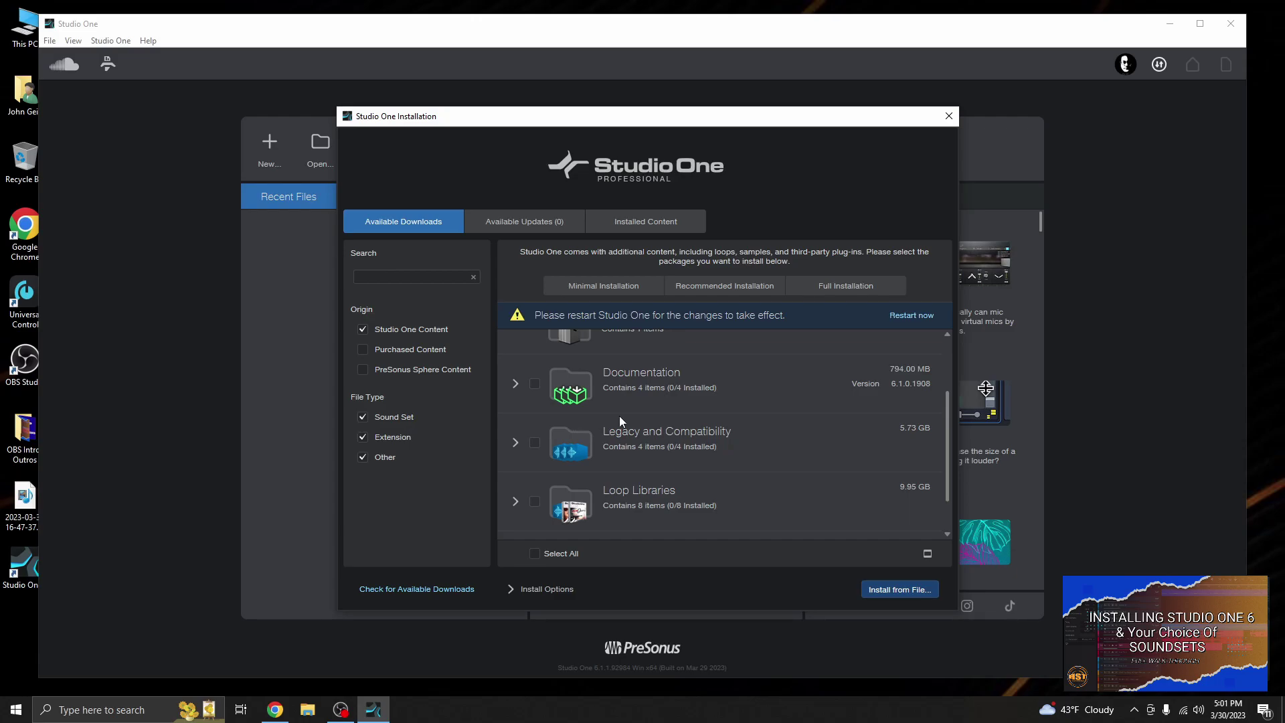
Restart Studio One, then step through the welcome tour to page 7/7 and close it.
{"action": "left_click", "coordinate": [902, 316]}
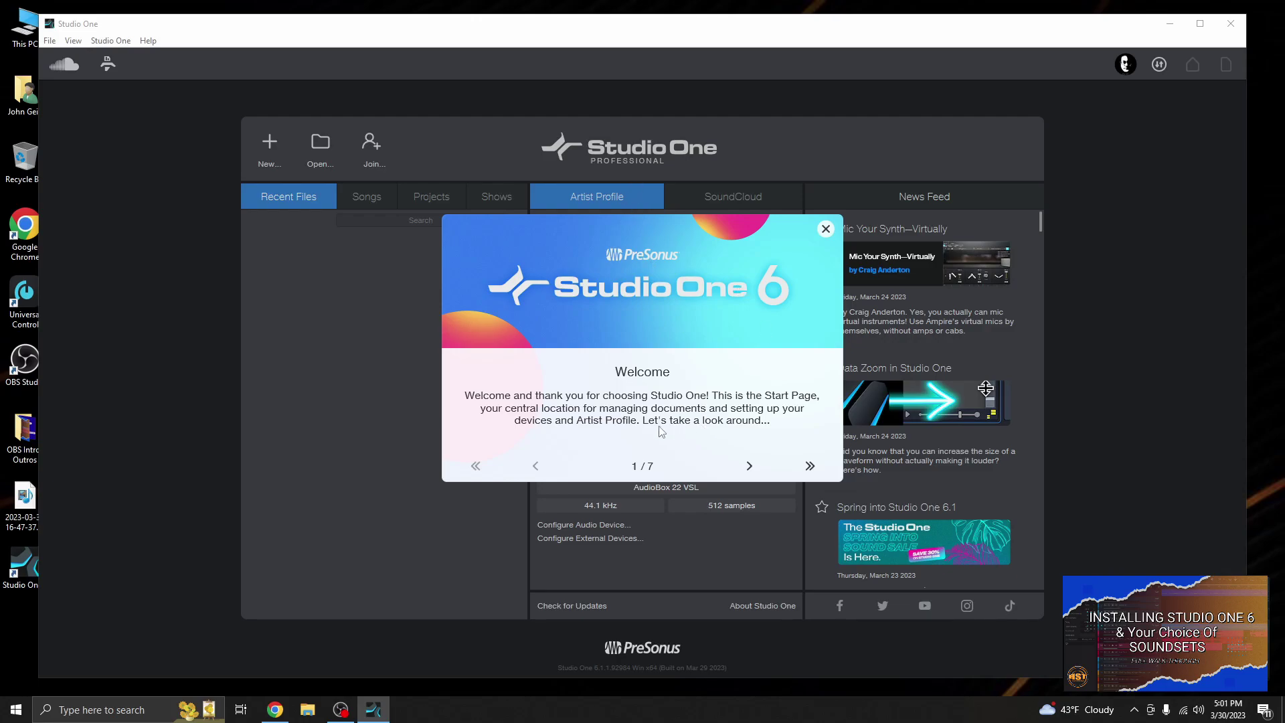
{"action": "left_click", "coordinate": [750, 467]}
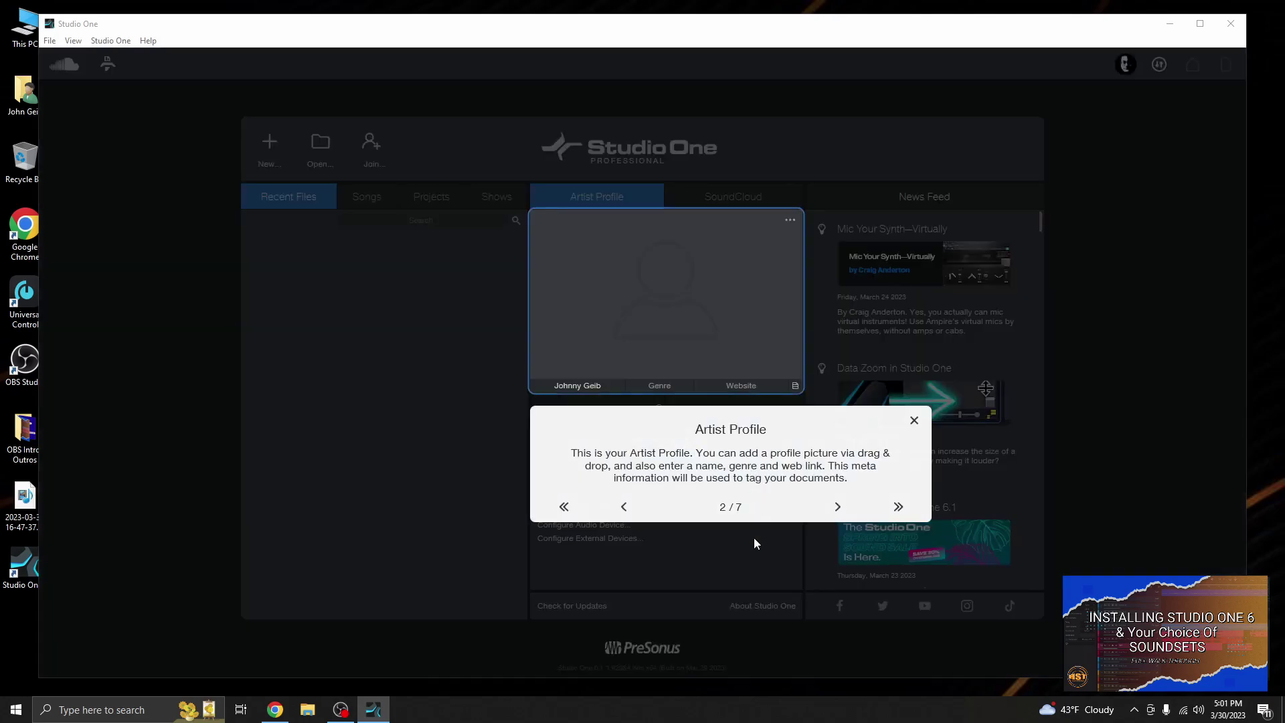
{"action": "left_click", "coordinate": [837, 508]}
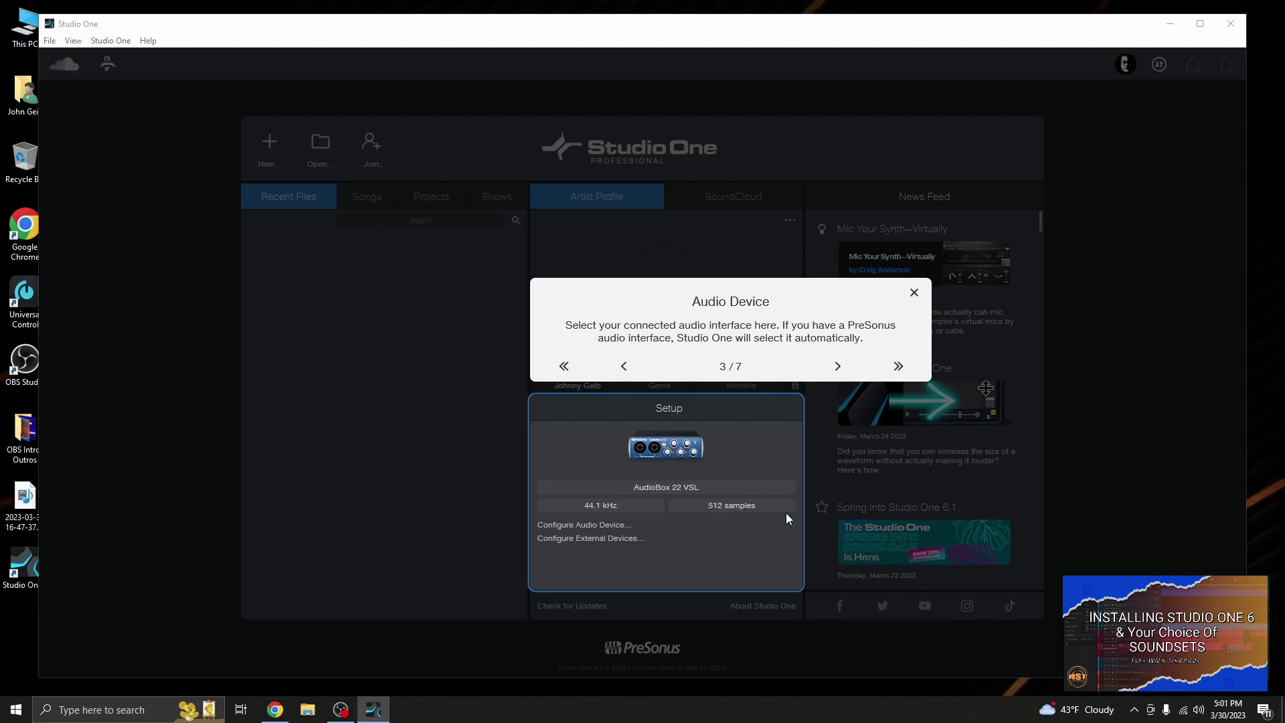
{"action": "left_click", "coordinate": [837, 367]}
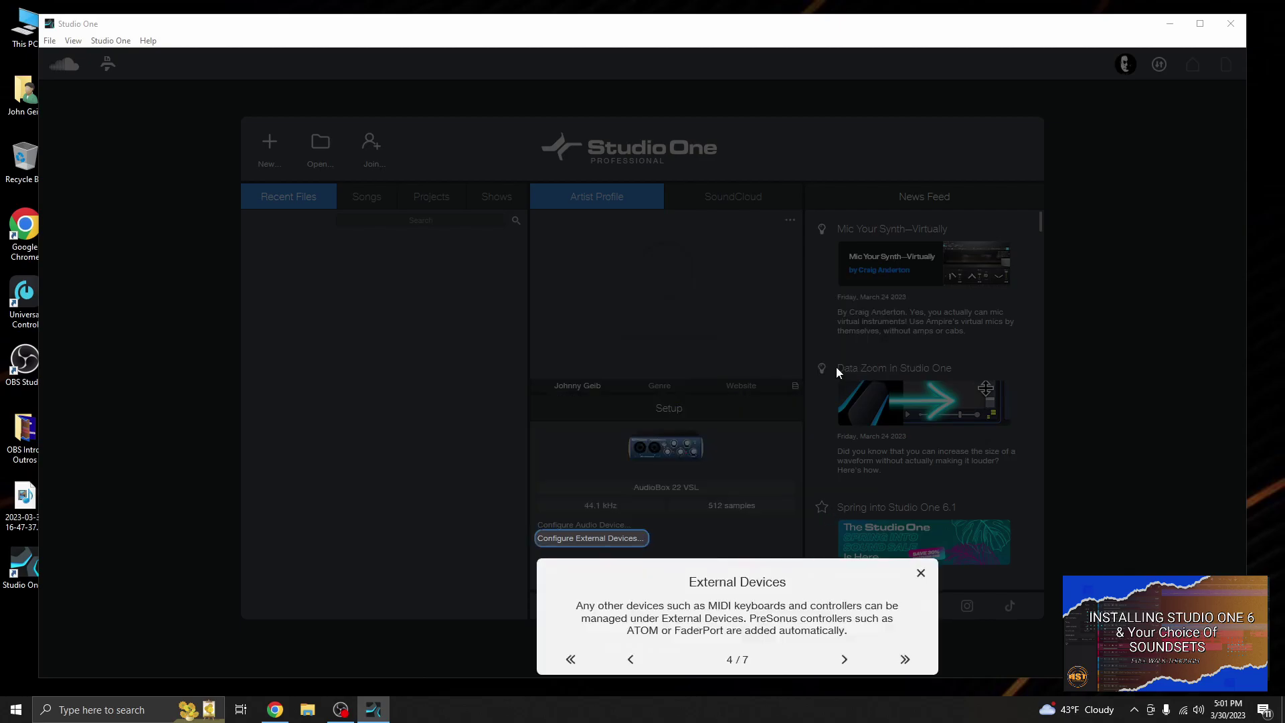
{"action": "left_click", "coordinate": [844, 659]}
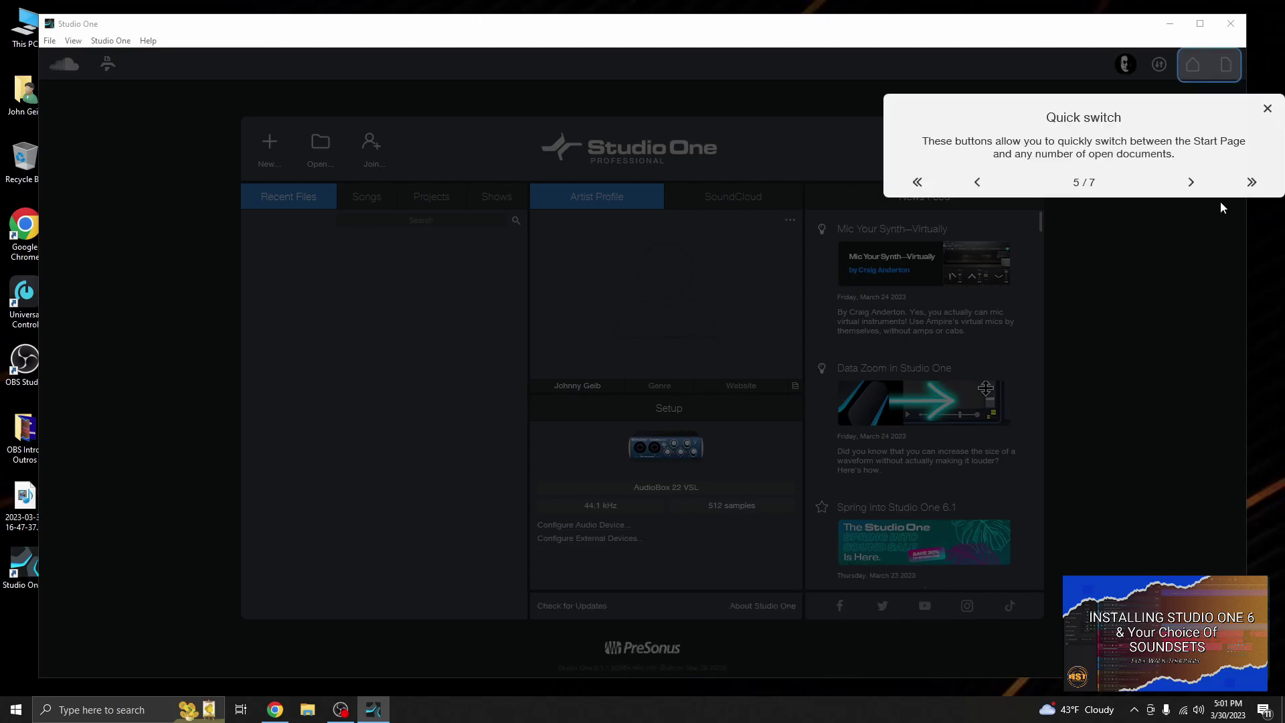
{"action": "left_click", "coordinate": [1191, 182]}
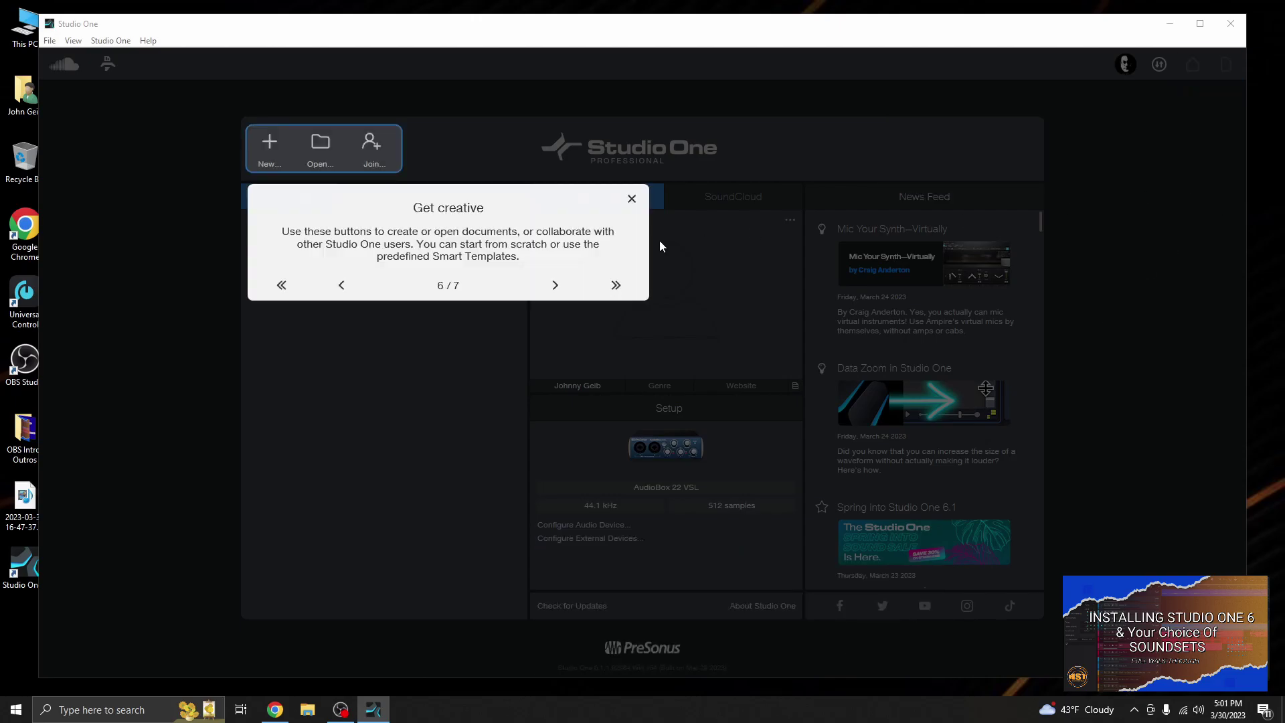
{"action": "left_click", "coordinate": [556, 287]}
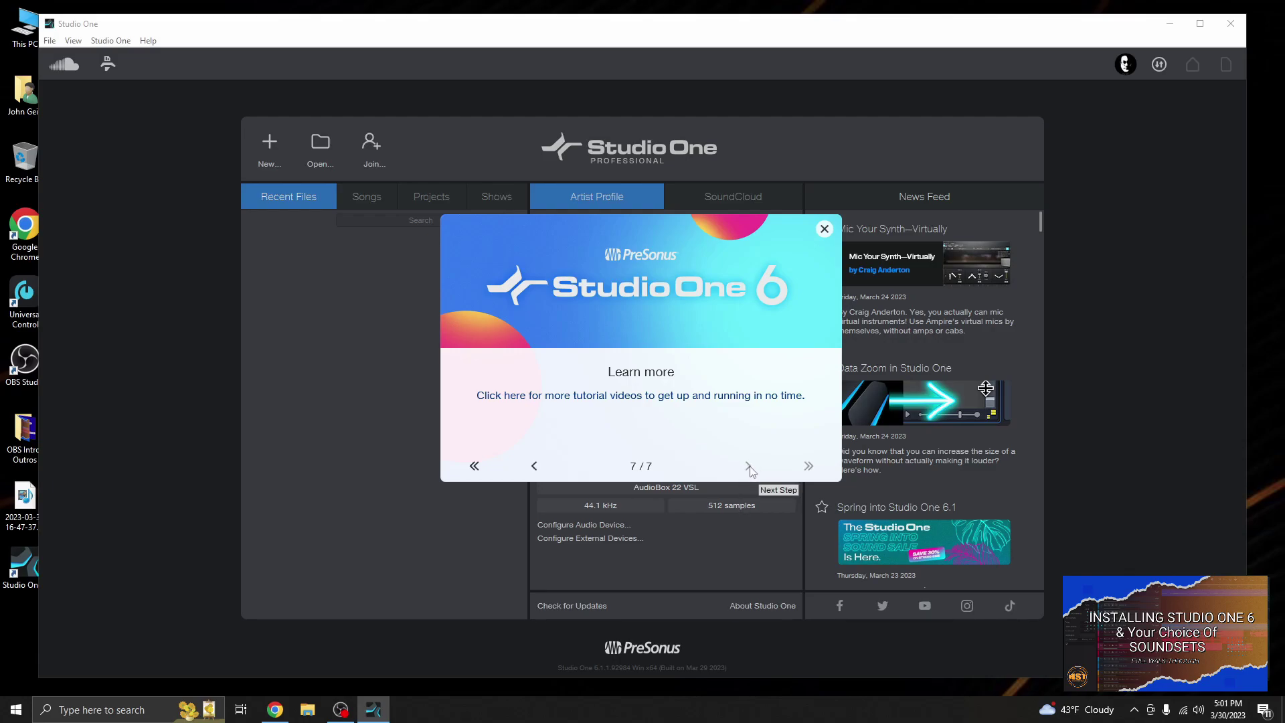
{"action": "left_click", "coordinate": [825, 229]}
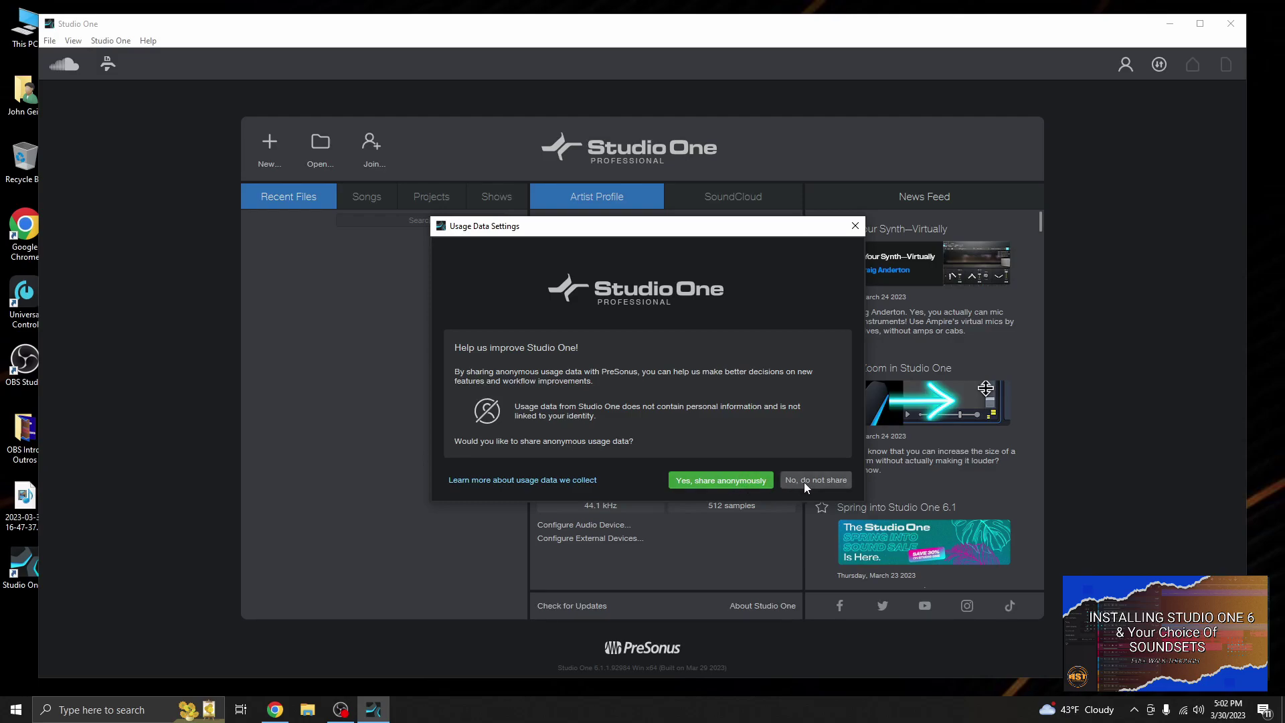
Choose 'Yes, share anonymously' in the Usage Data Settings prompt.
{"action": "left_click", "coordinate": [736, 481]}
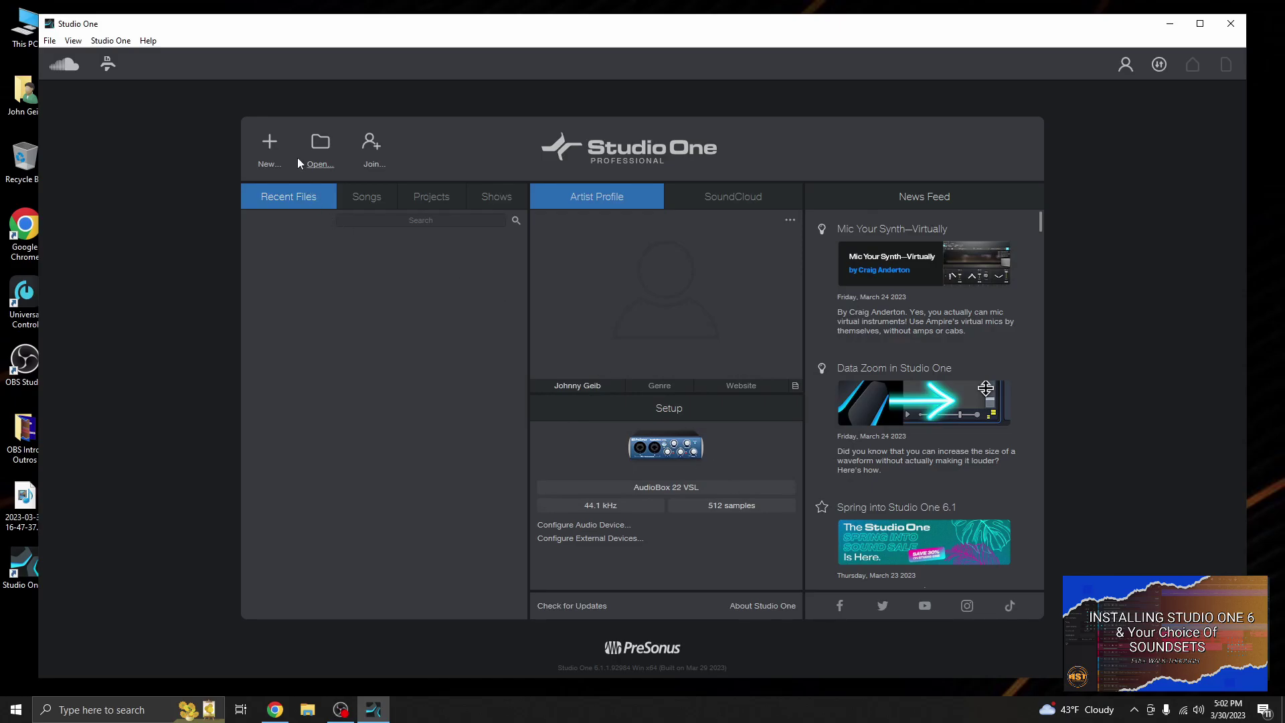
Create a new song from the Record and Mix template.
{"action": "left_click", "coordinate": [277, 146]}
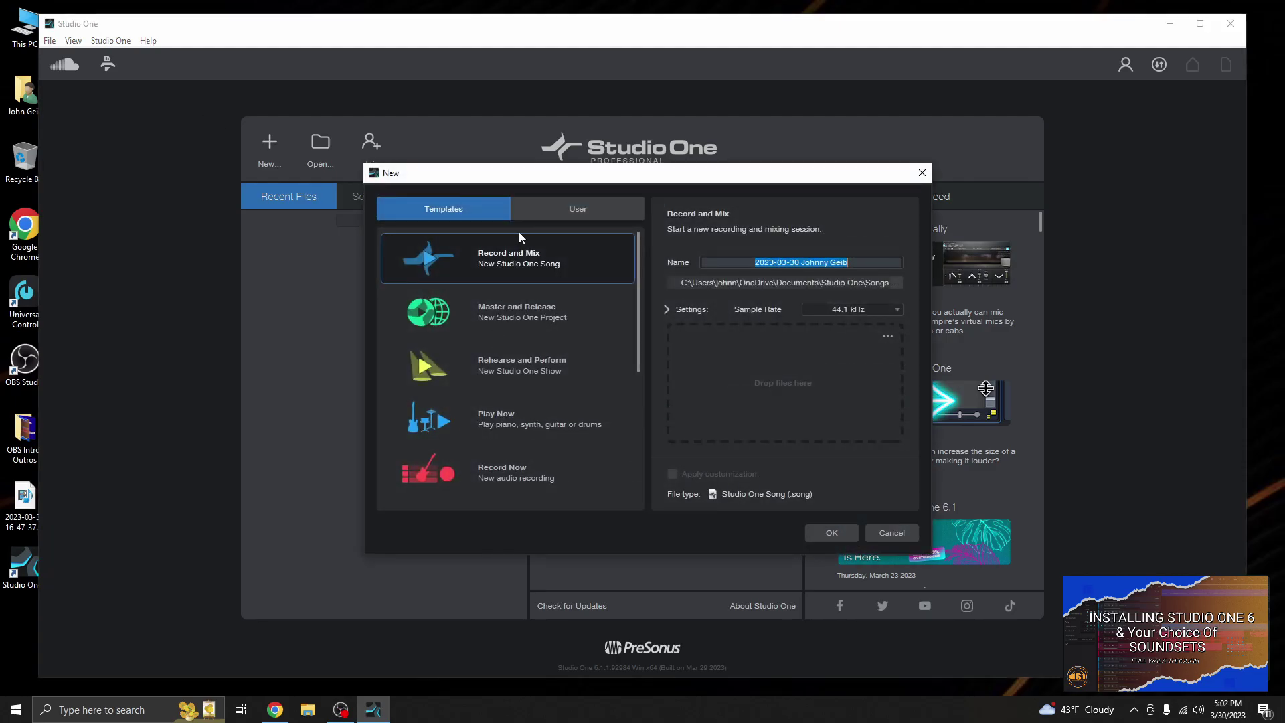
{"action": "double_click", "coordinate": [500, 262]}
{"action": "key", "text": "super+Tab"}
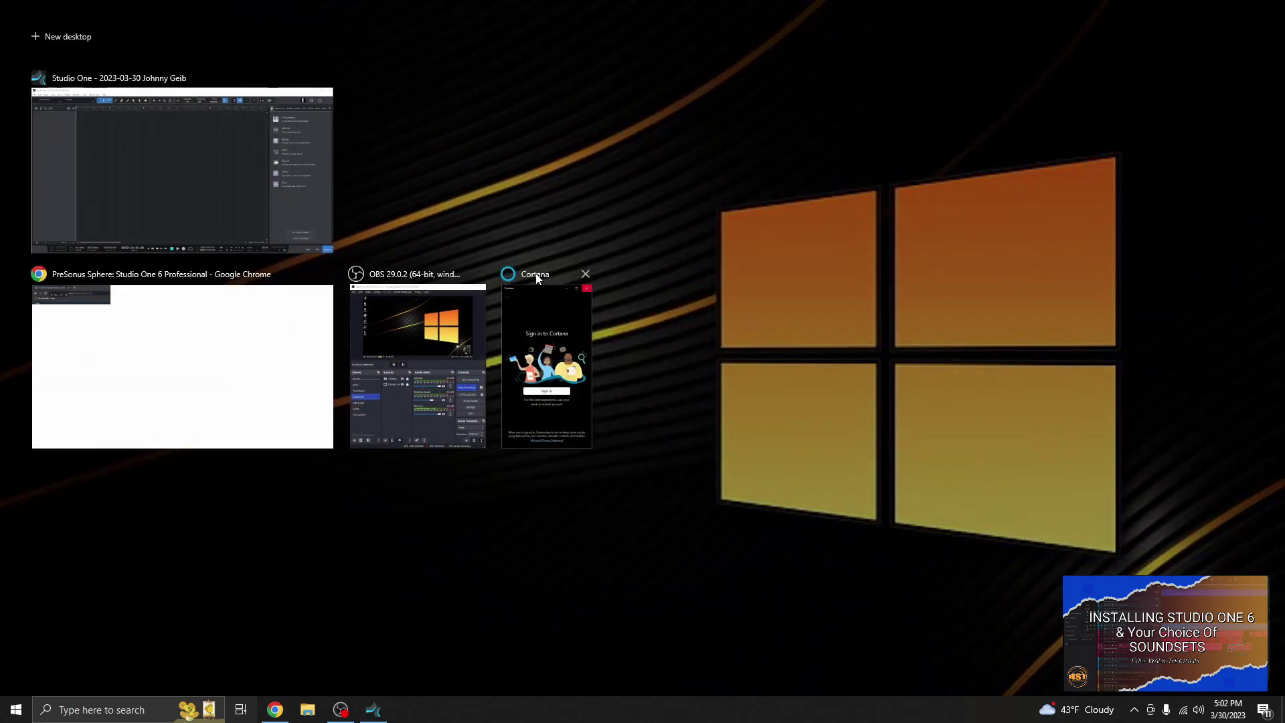
{"action": "key", "text": "Escape"}
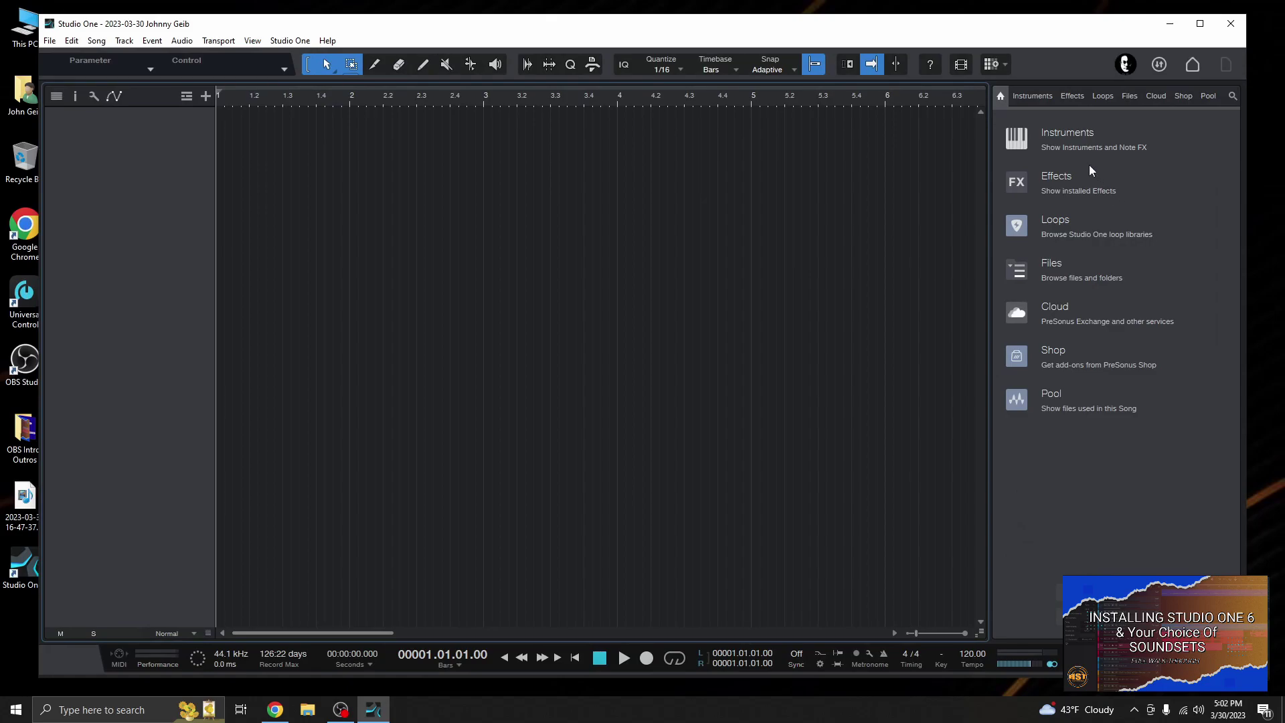
Browse the PreSonus instruments, expanding Impact, Mai Tai, Presence and SampleOne in turn.
{"action": "left_click", "coordinate": [1054, 134]}
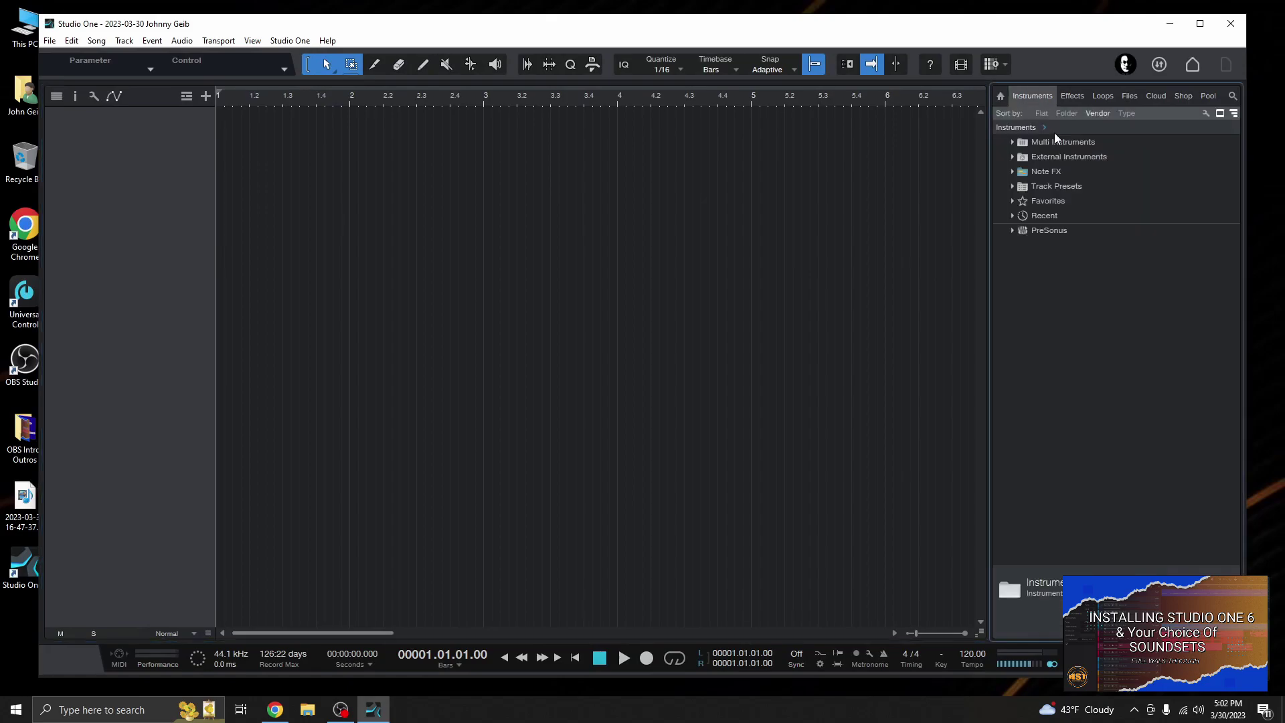
{"action": "left_click", "coordinate": [1012, 230]}
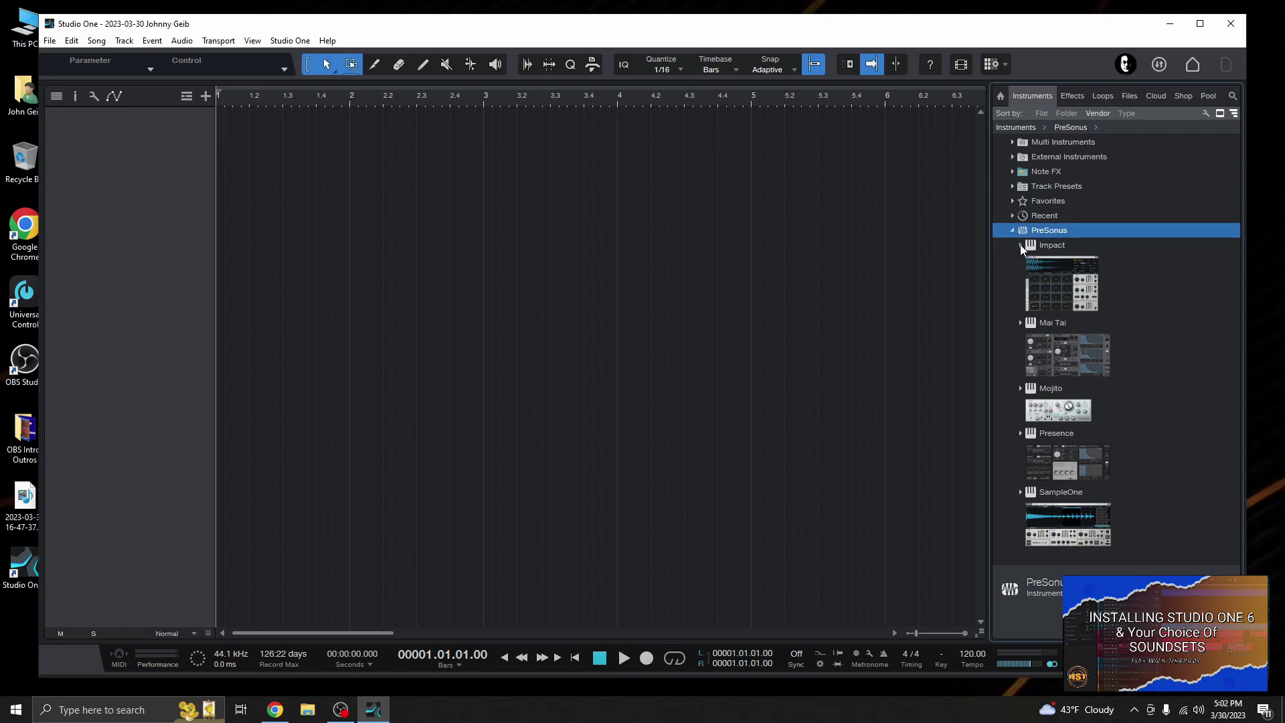
{"action": "left_click", "coordinate": [1020, 245]}
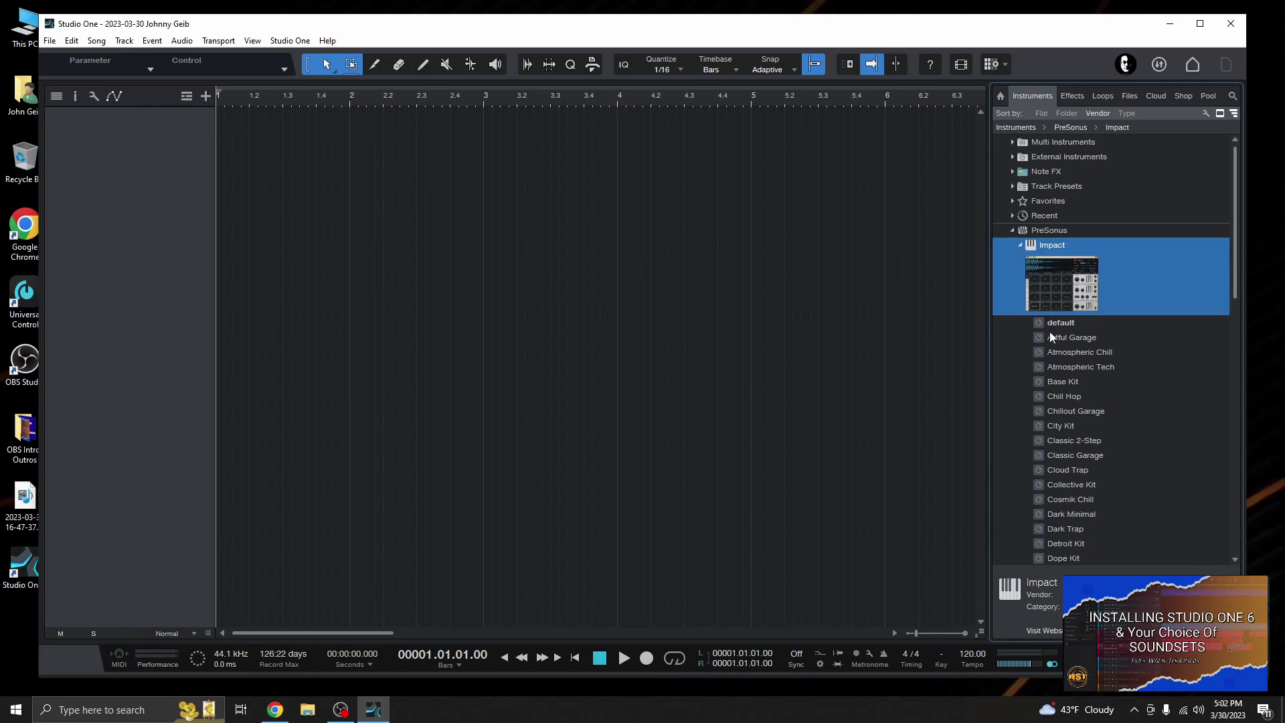
{"action": "left_click", "coordinate": [1020, 245]}
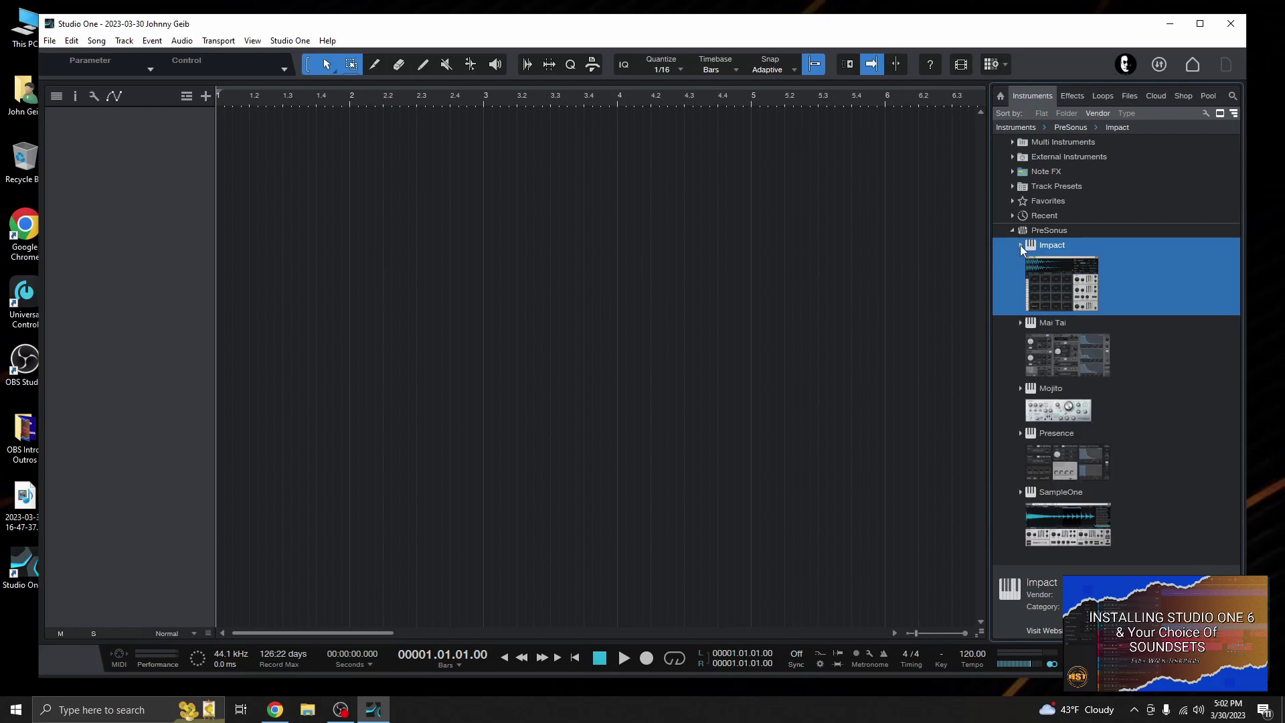
{"action": "left_click", "coordinate": [1019, 323]}
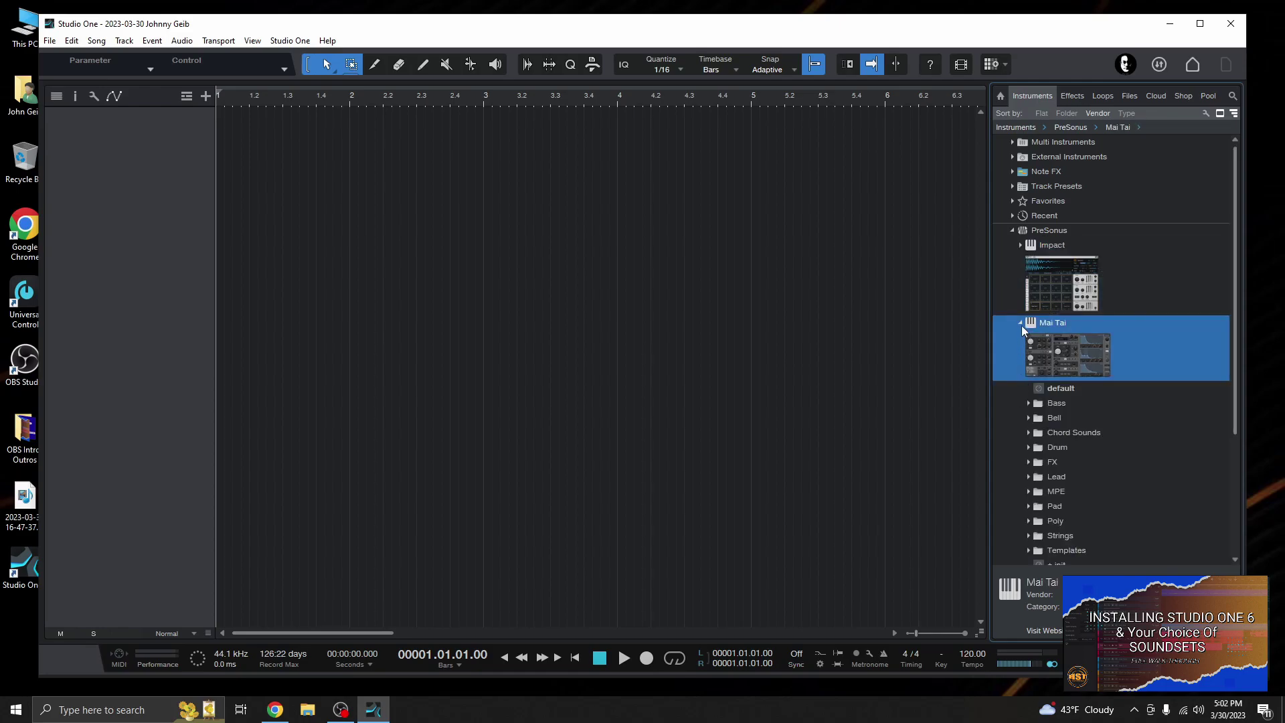
{"action": "left_click", "coordinate": [1021, 323]}
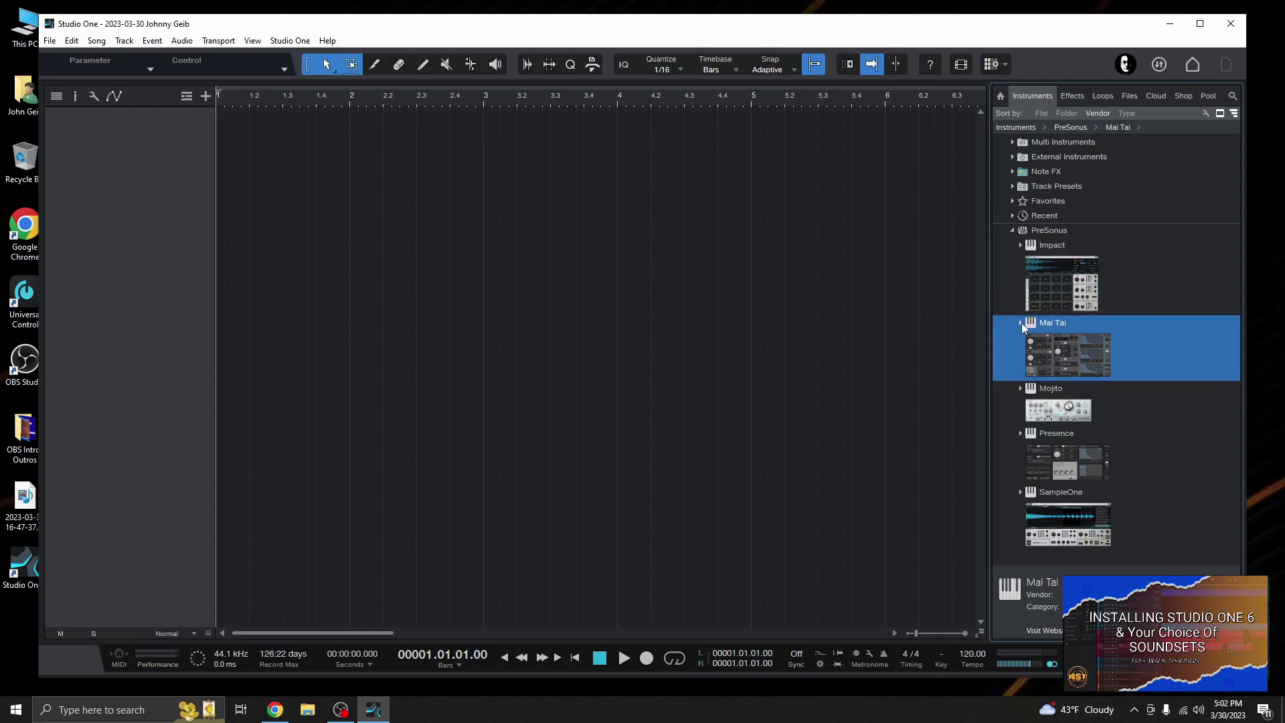
{"action": "left_click", "coordinate": [1019, 433]}
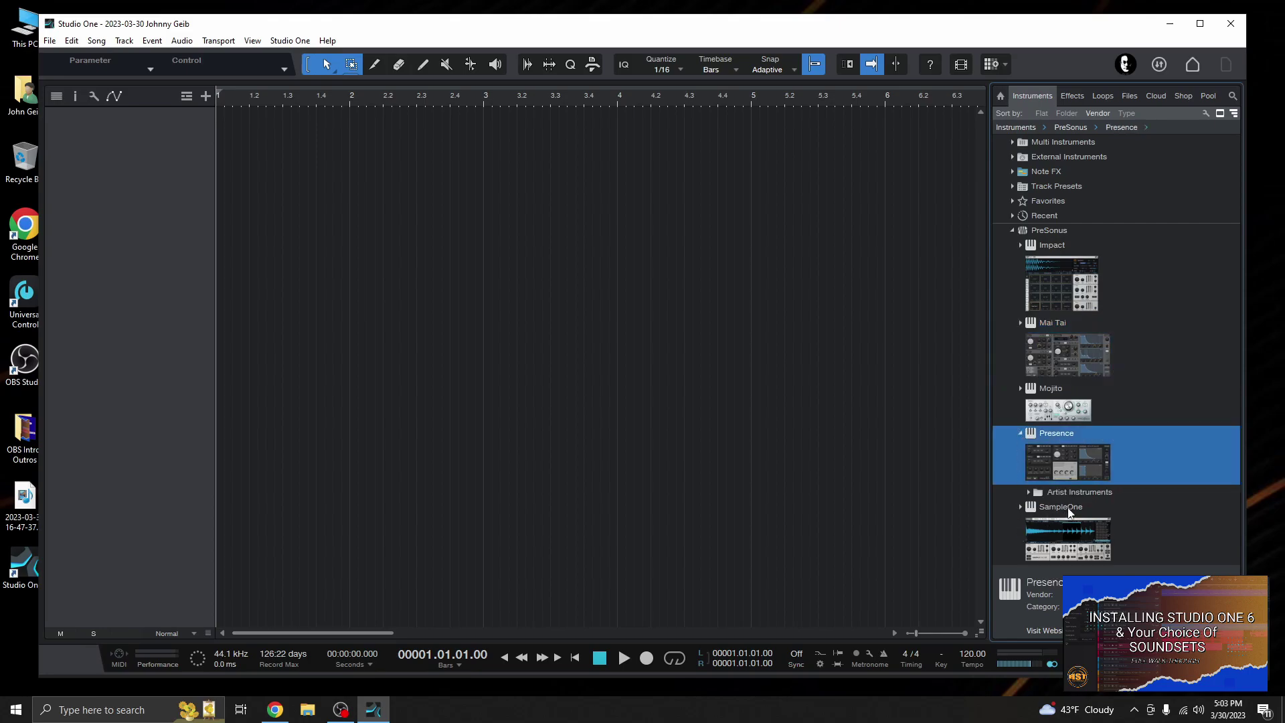
{"action": "left_click", "coordinate": [1021, 432]}
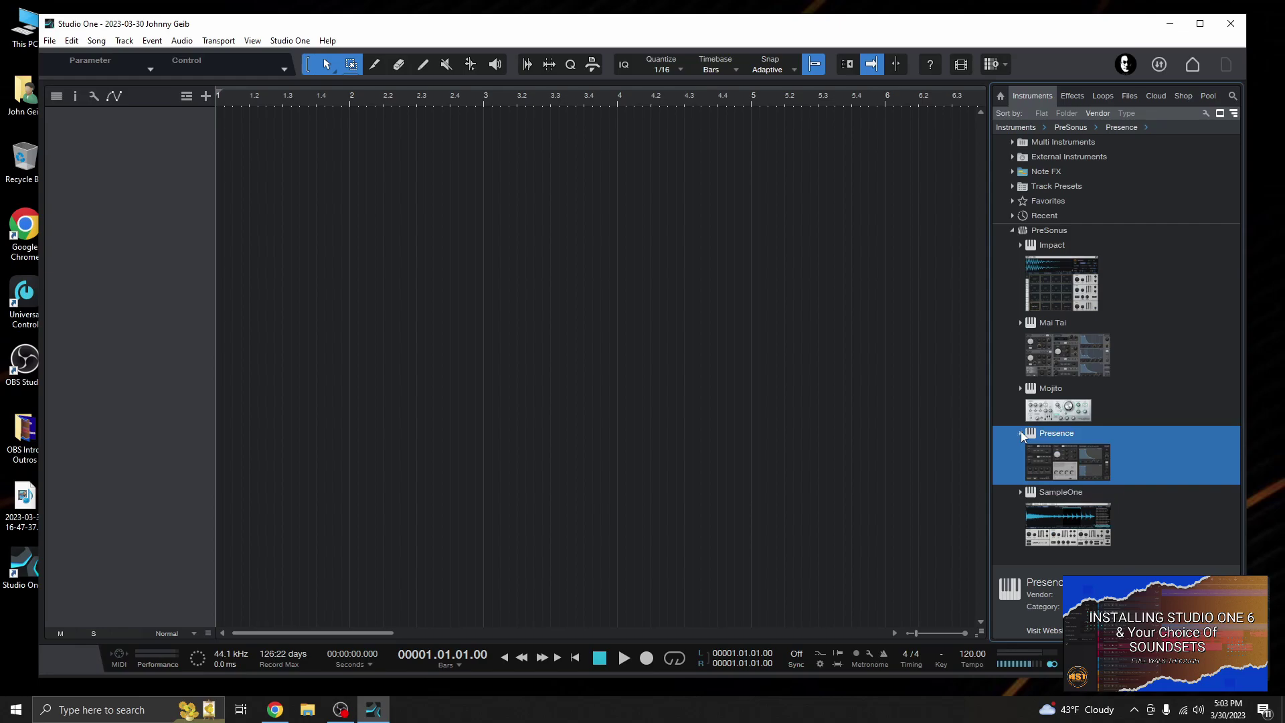
{"action": "left_click", "coordinate": [1020, 493]}
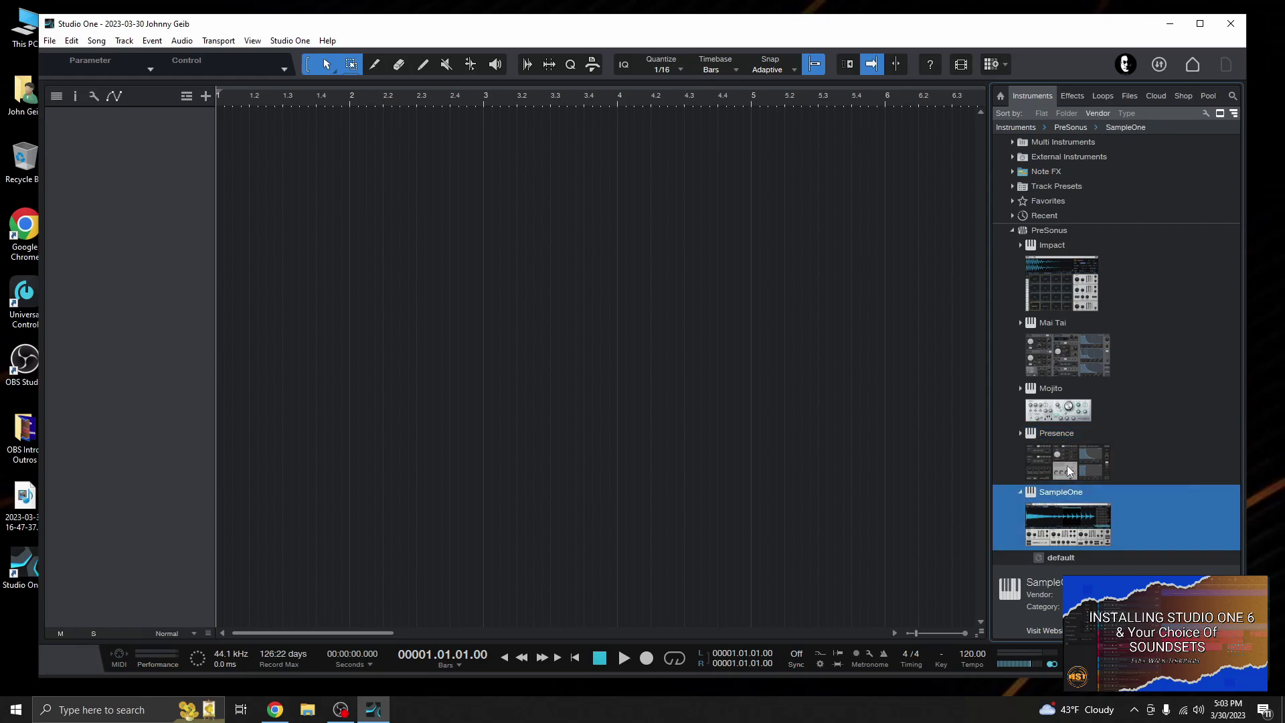
{"action": "left_click", "coordinate": [1018, 491]}
Add the Impact Atmospheric Chill drum kit to the song as a new instrument track.
{"action": "left_click", "coordinate": [1020, 245]}
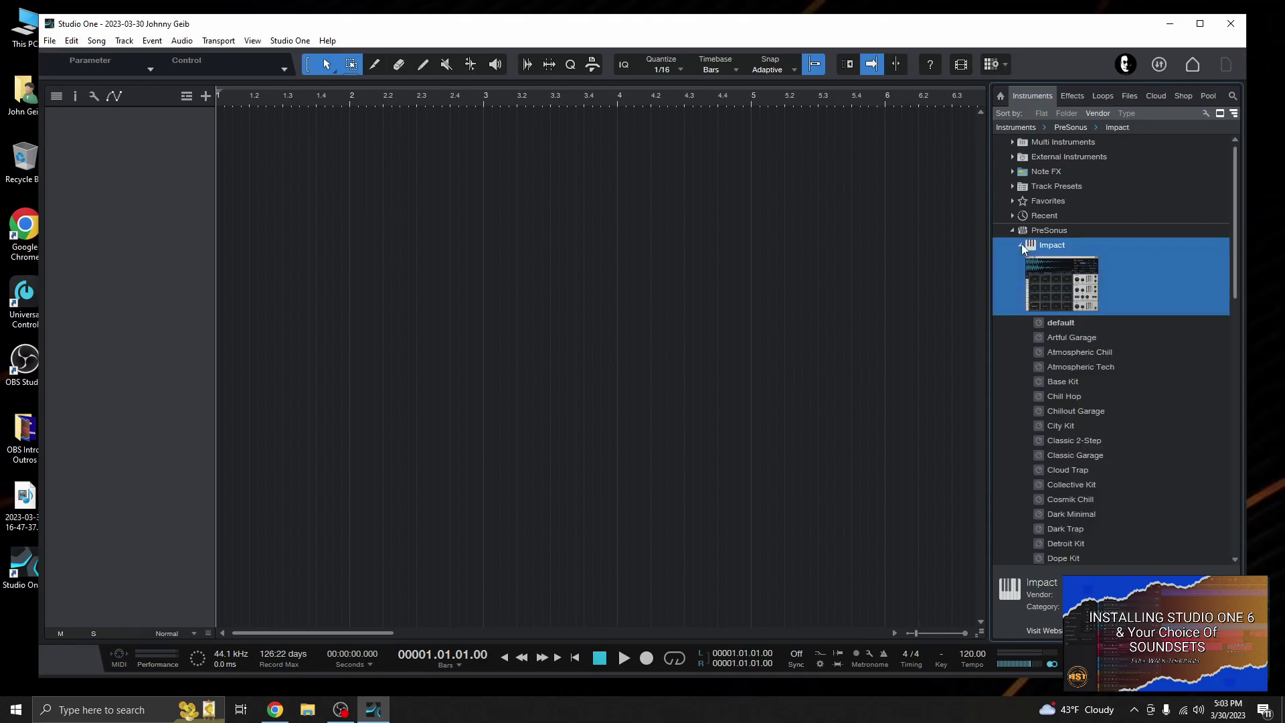
{"action": "left_click", "coordinate": [1046, 353]}
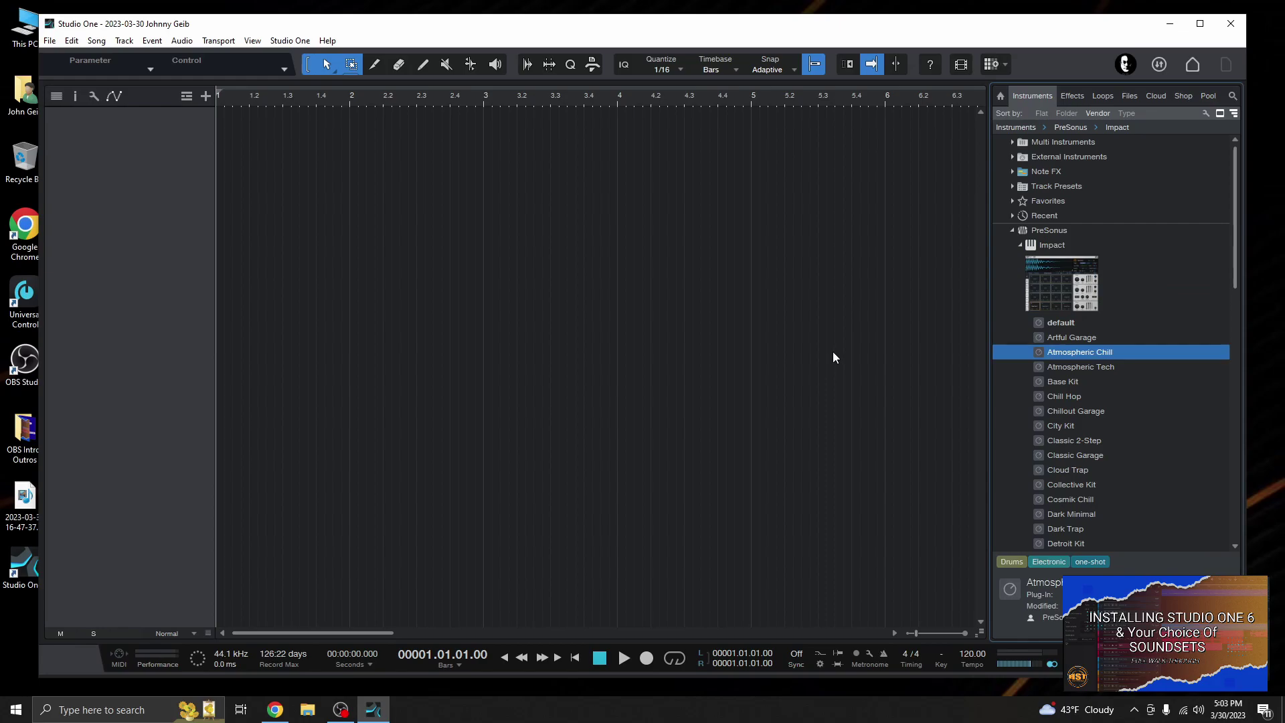
{"action": "left_click_drag", "start_coordinate": [1076, 349], "coordinate": [738, 350]}
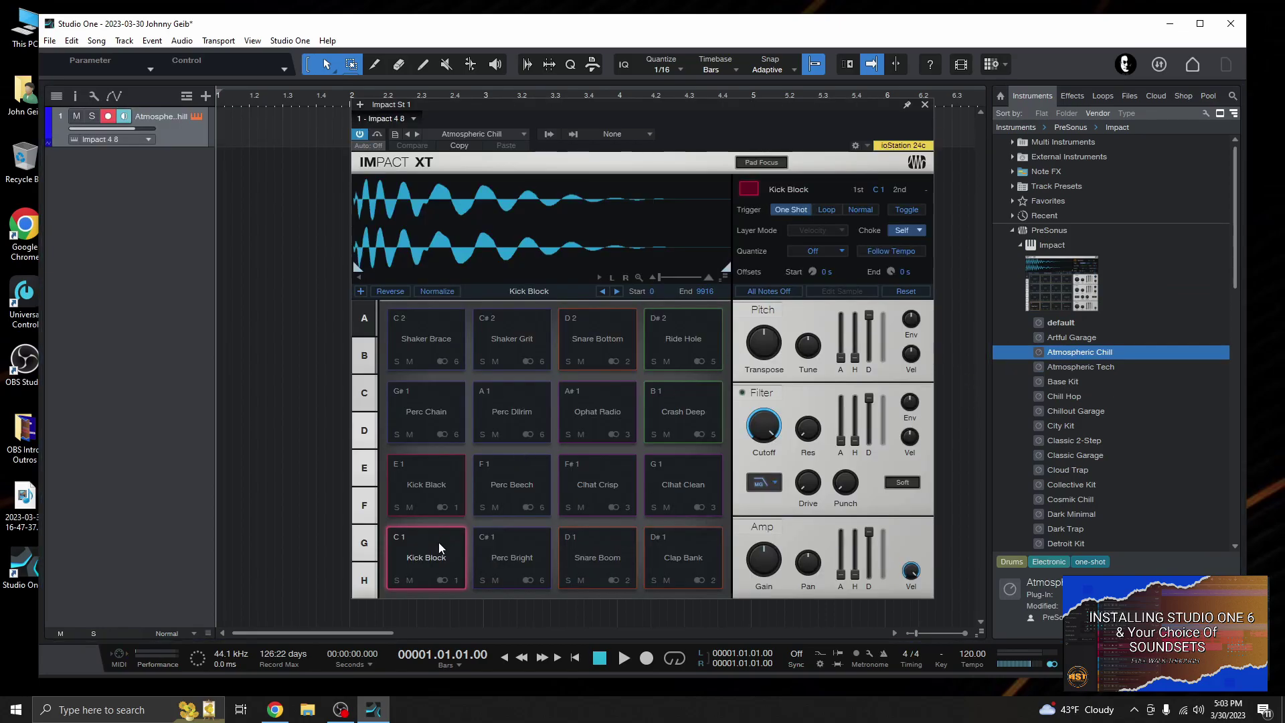
Audition the Kick Black, Perc Bright and Clhat Clean pads in Impact XT.
{"action": "left_click", "coordinate": [431, 480]}
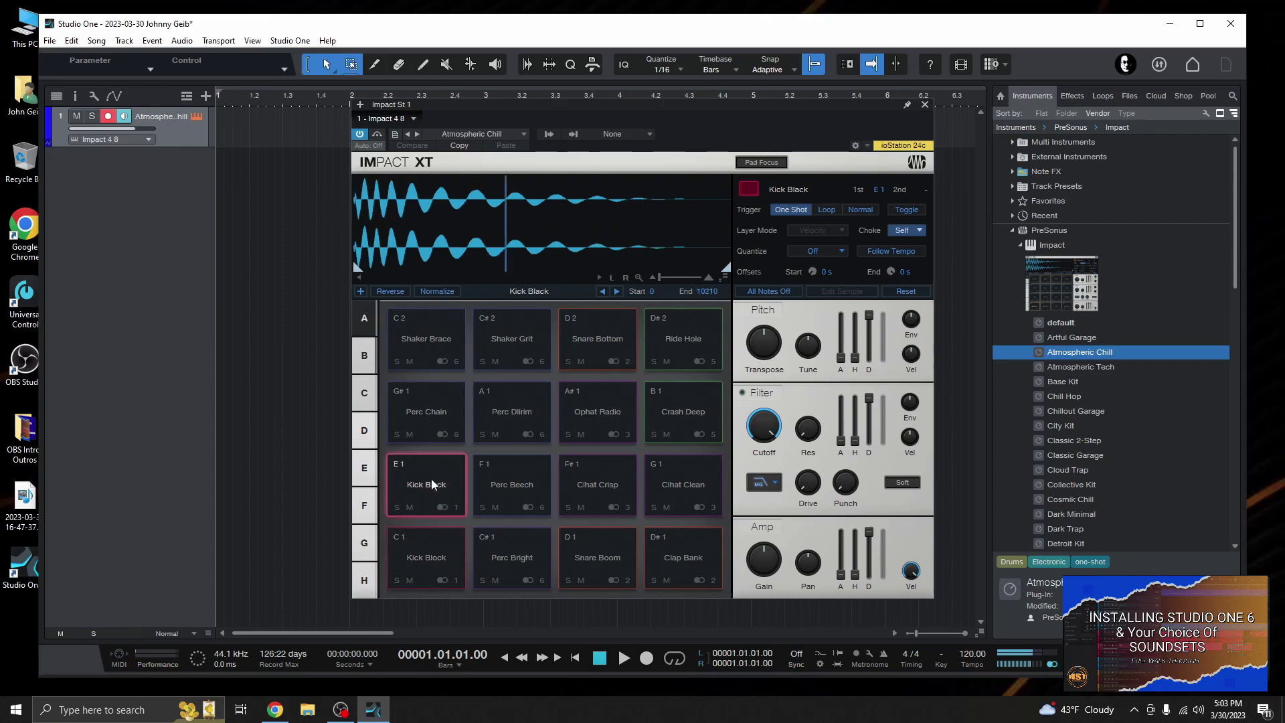
{"action": "left_click", "coordinate": [516, 493]}
{"action": "left_click", "coordinate": [500, 586]}
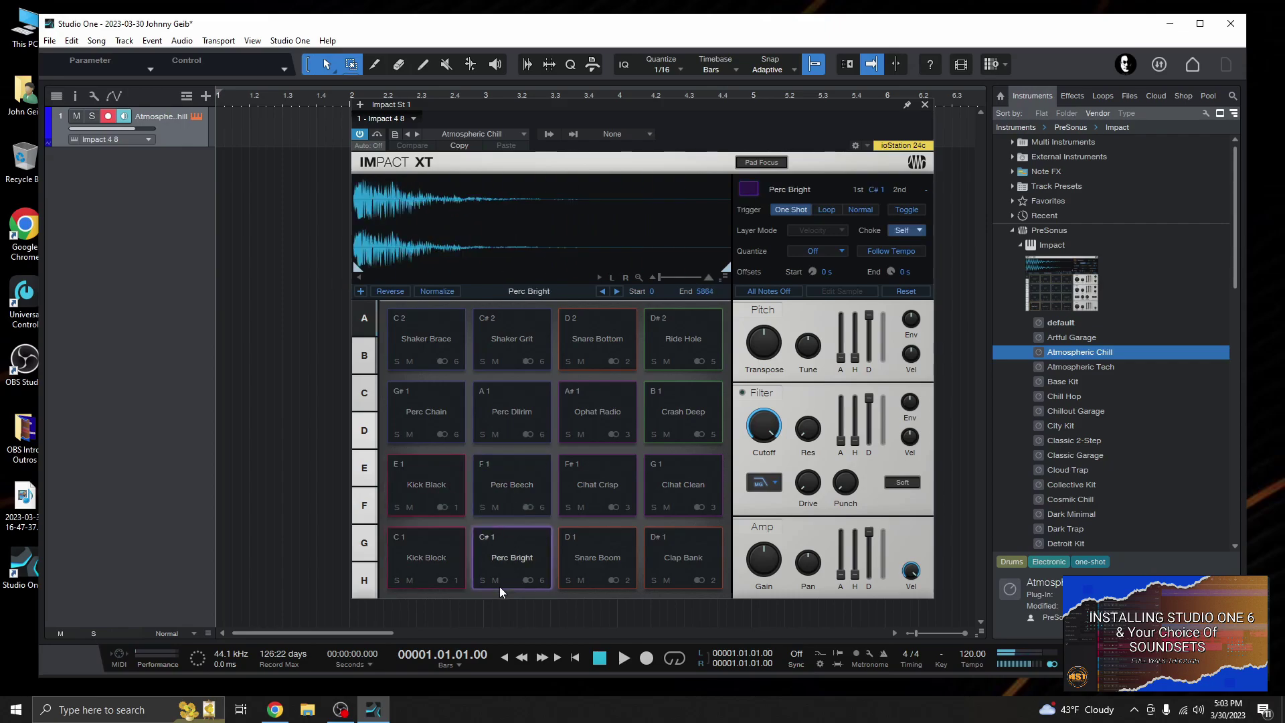
{"action": "left_click", "coordinate": [519, 554]}
{"action": "left_click", "coordinate": [340, 710]}
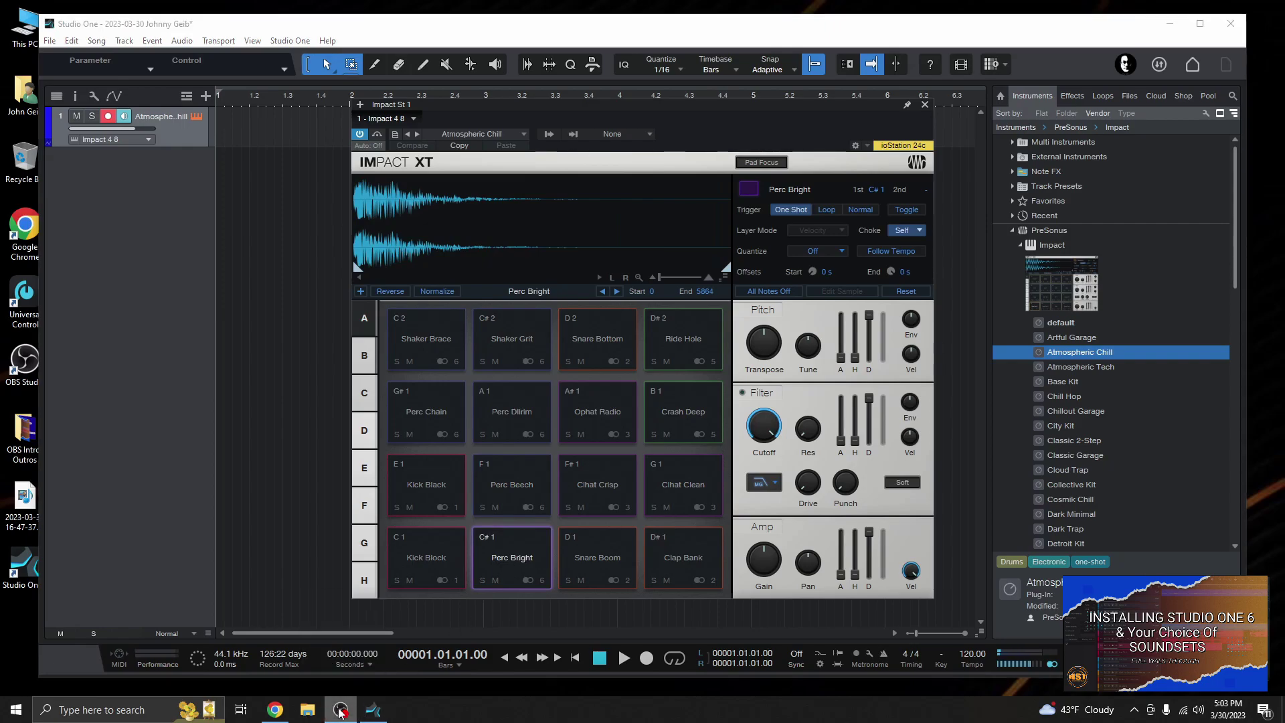
{"action": "left_click", "coordinate": [708, 493]}
{"action": "left_click", "coordinate": [708, 488]}
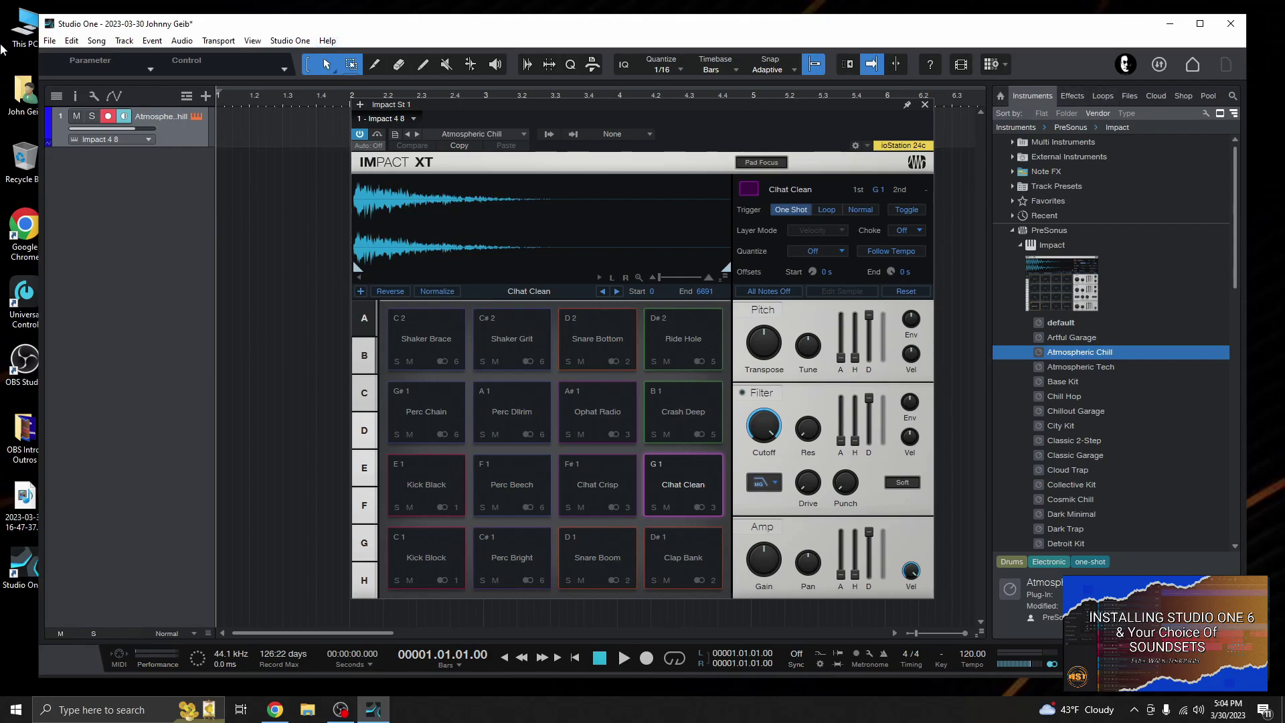
Close all songs without saving changes, then browse the Help and Studio One menus.
{"action": "left_click", "coordinate": [50, 42]}
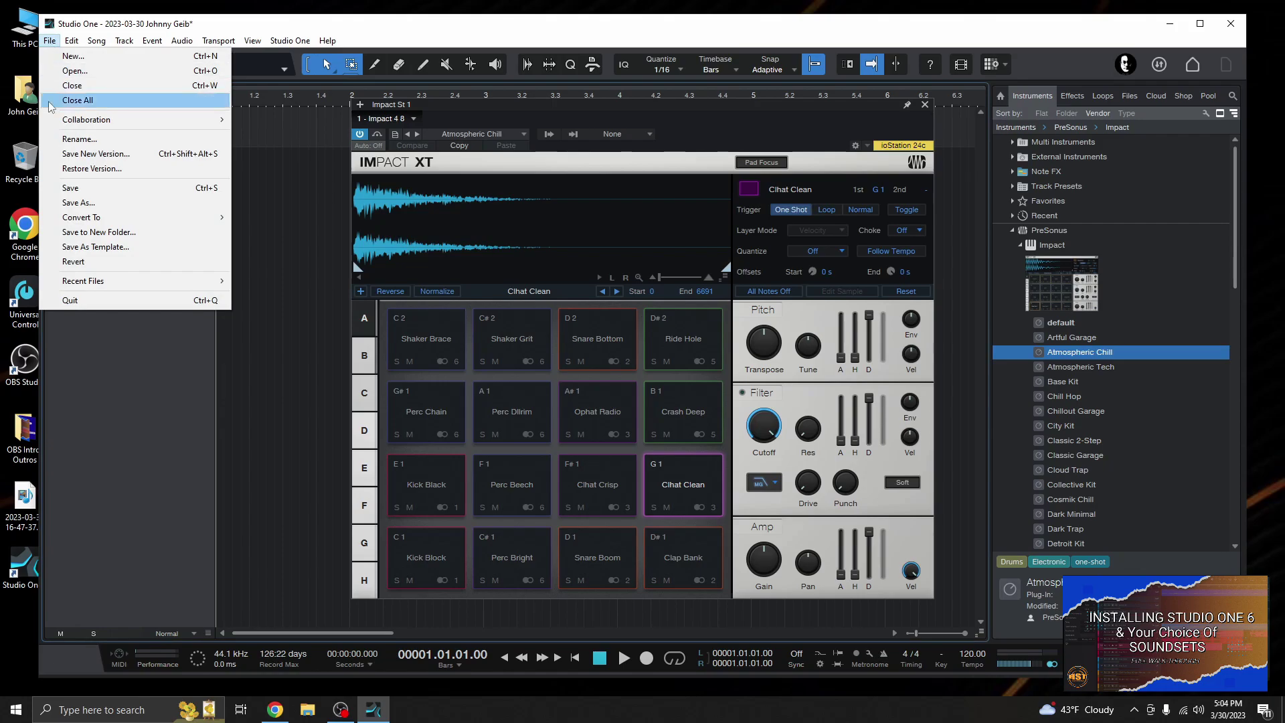
{"action": "left_click", "coordinate": [85, 100]}
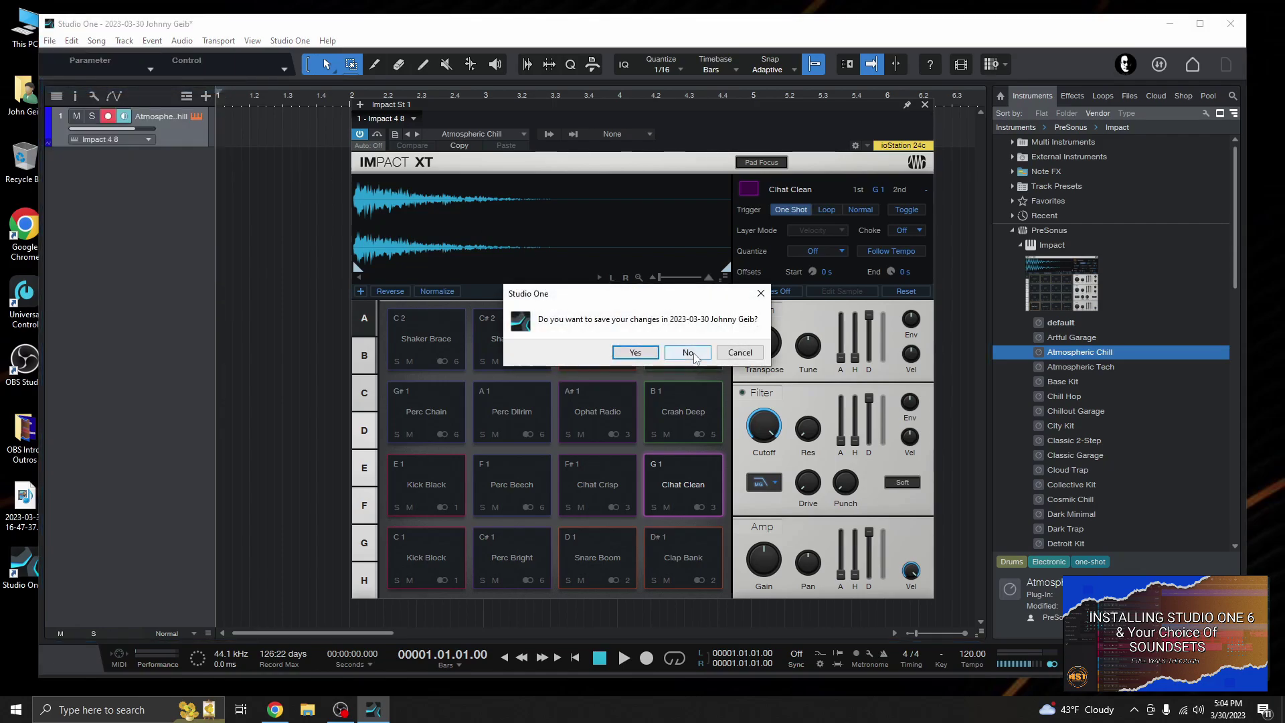
{"action": "left_click", "coordinate": [689, 352]}
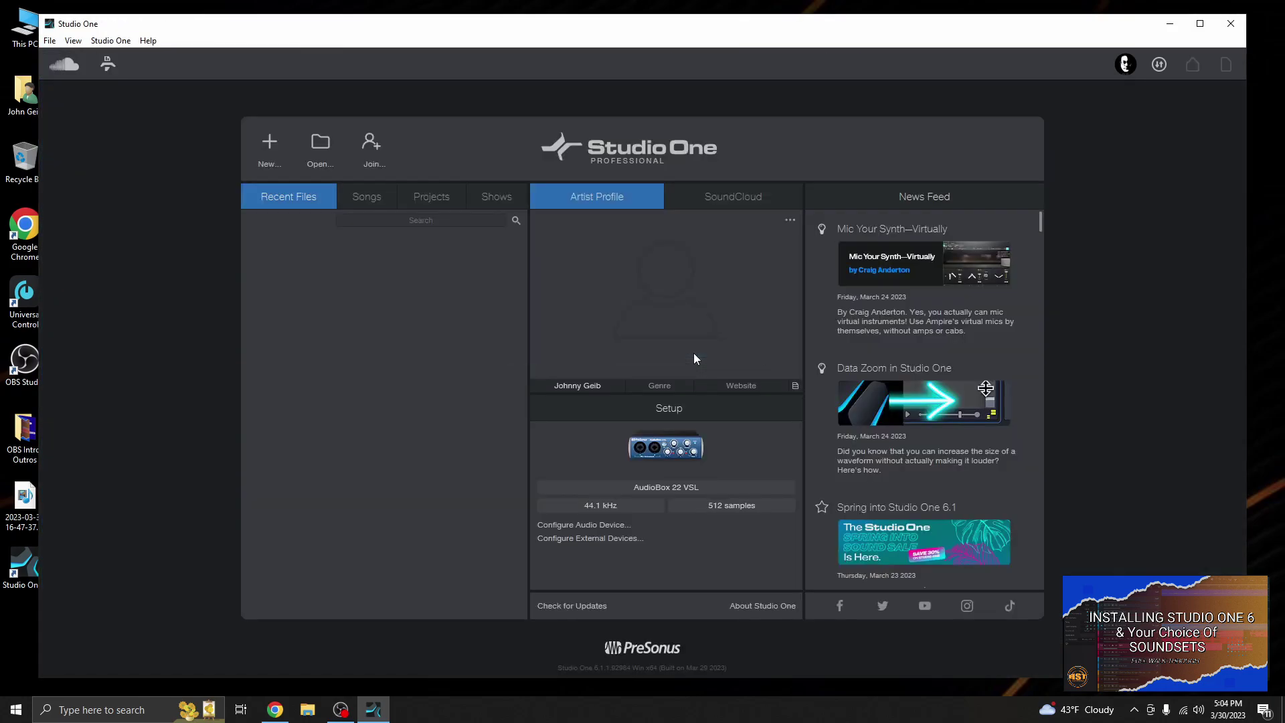
{"action": "left_click", "coordinate": [148, 41]}
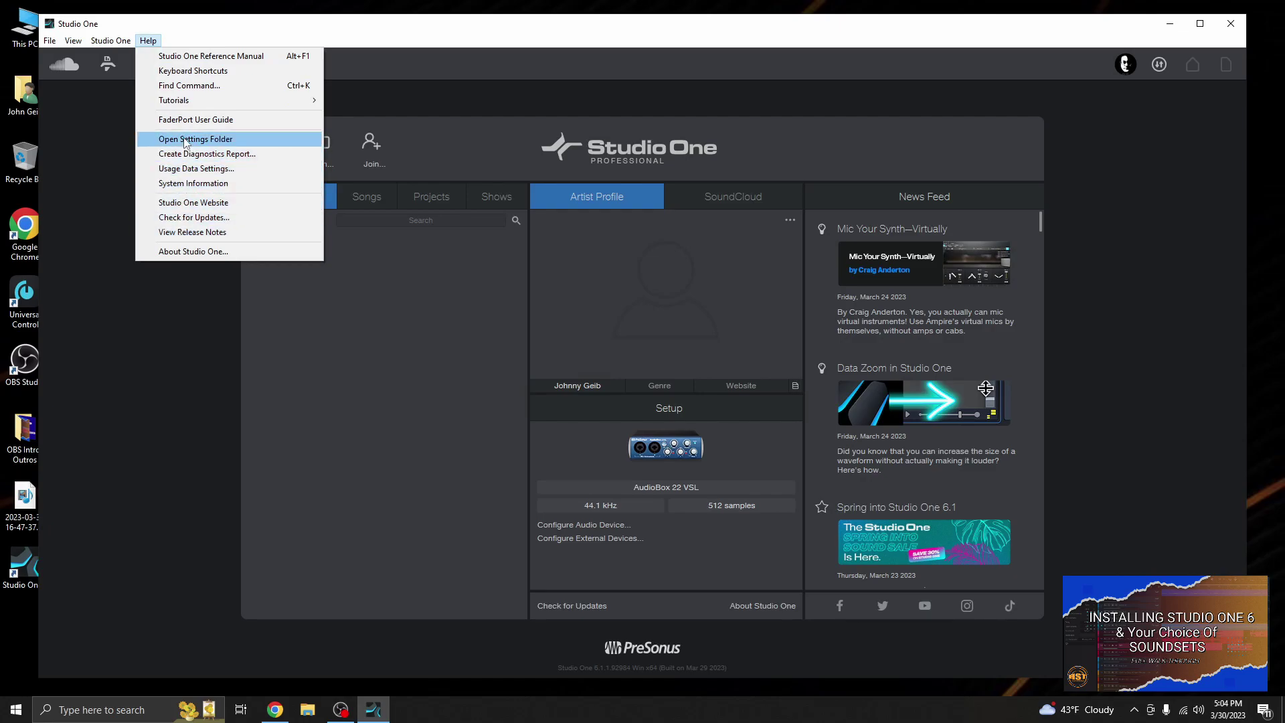
{"action": "mouse_move", "coordinate": [114, 41]}
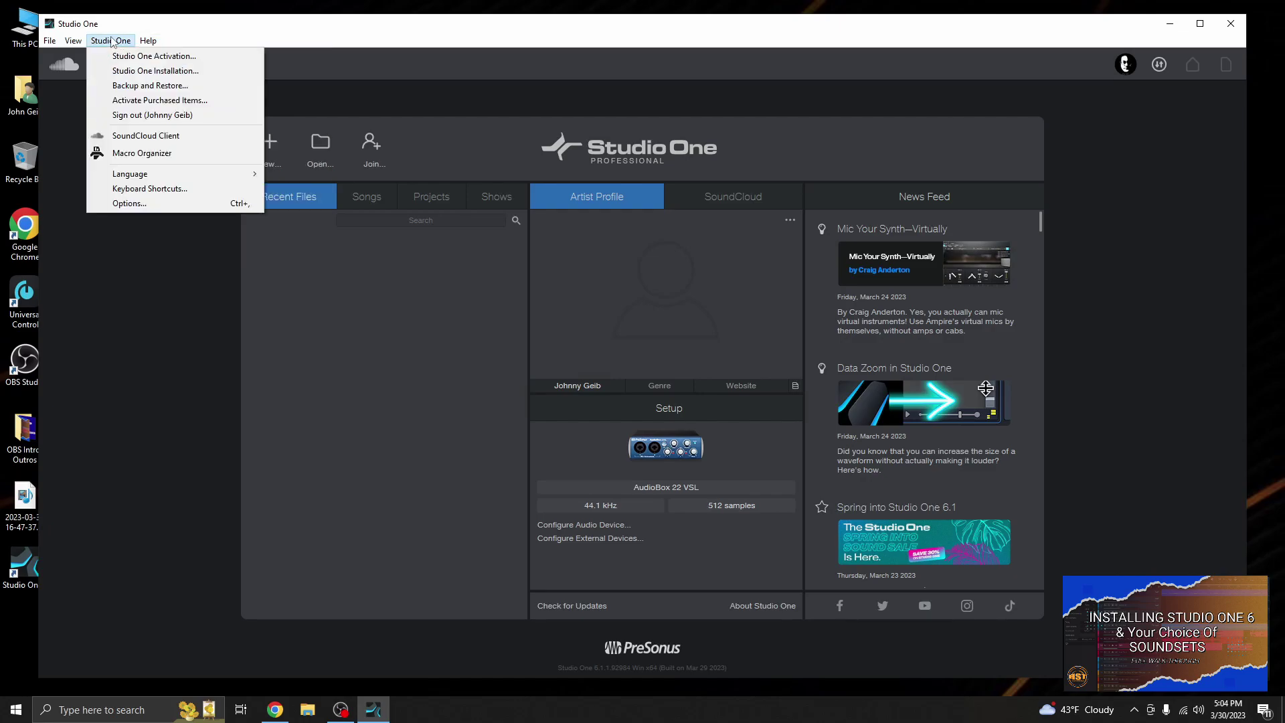
Open Studio One Installation, exclude PreSonus Sphere Content, and leave Purchased Content shown.
{"action": "left_click", "coordinate": [132, 71]}
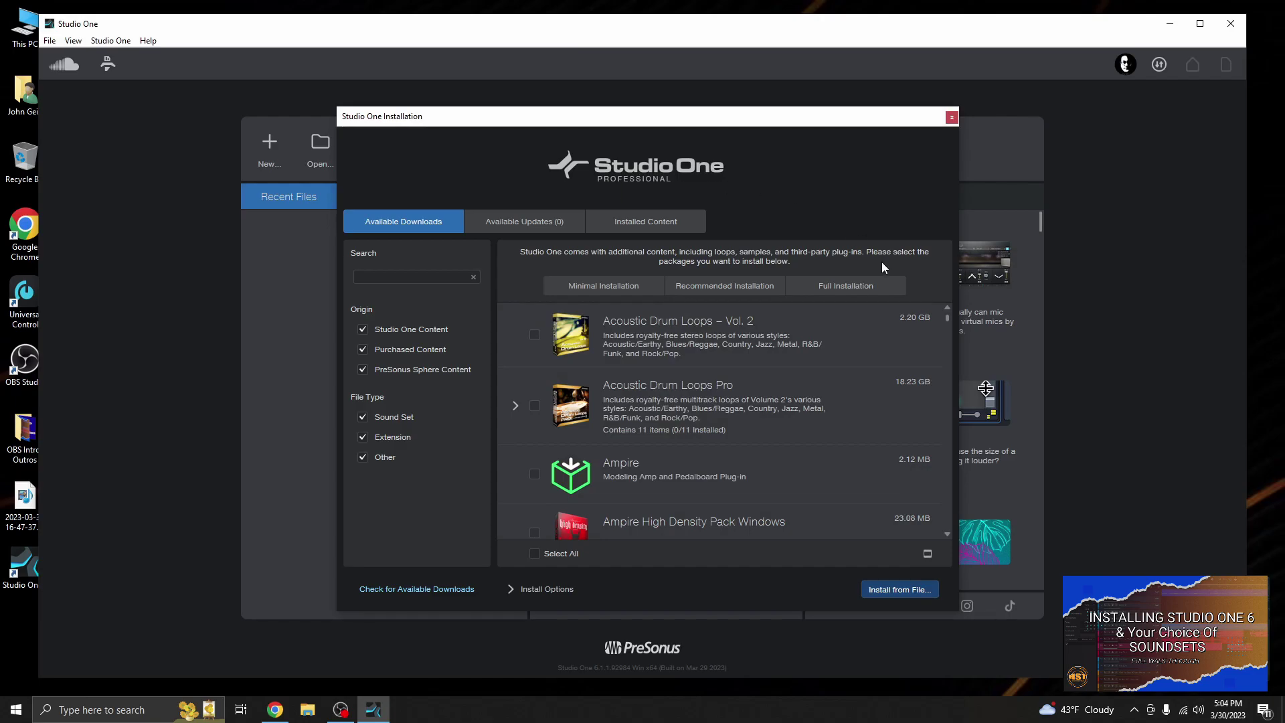
{"action": "left_click", "coordinate": [362, 369]}
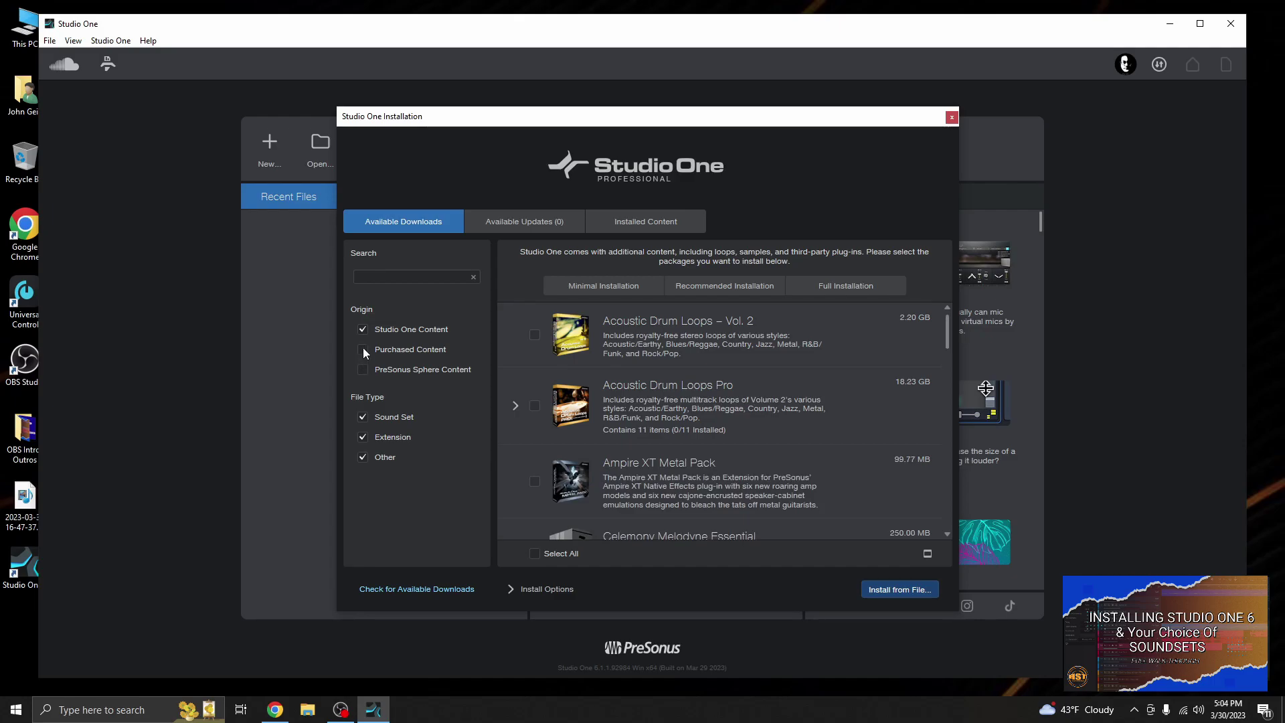
{"action": "left_click", "coordinate": [362, 348]}
{"action": "left_click", "coordinate": [363, 349]}
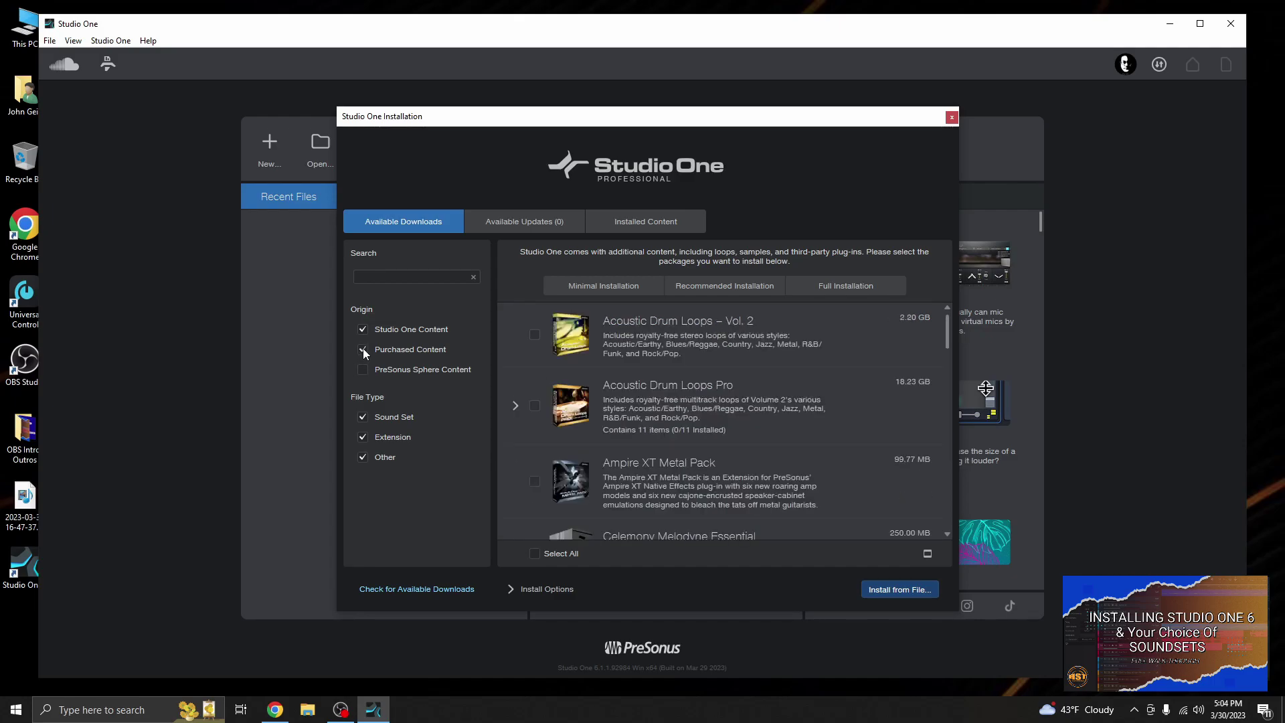